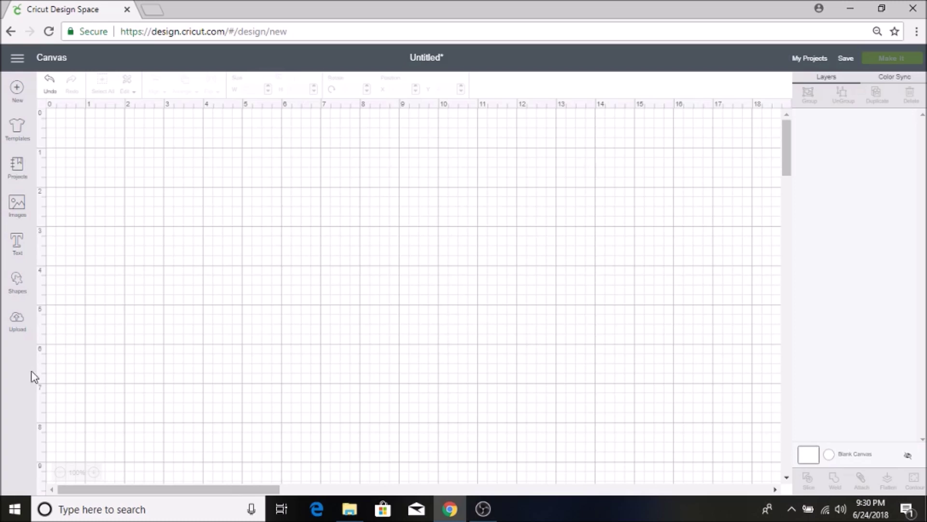
- Insert the uploaded baseball outline, move it top-left and resize it to about 5.84 inches wide
left_click(11, 333)
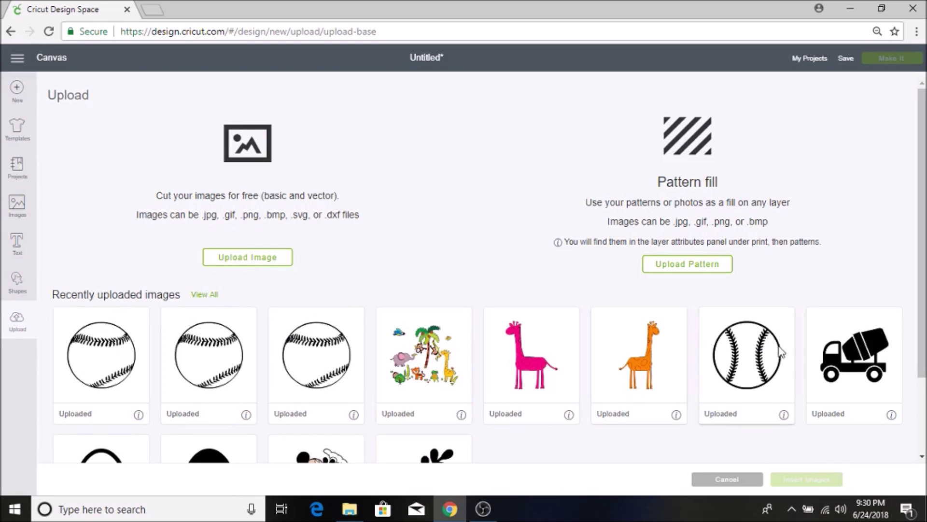
left_click(753, 360)
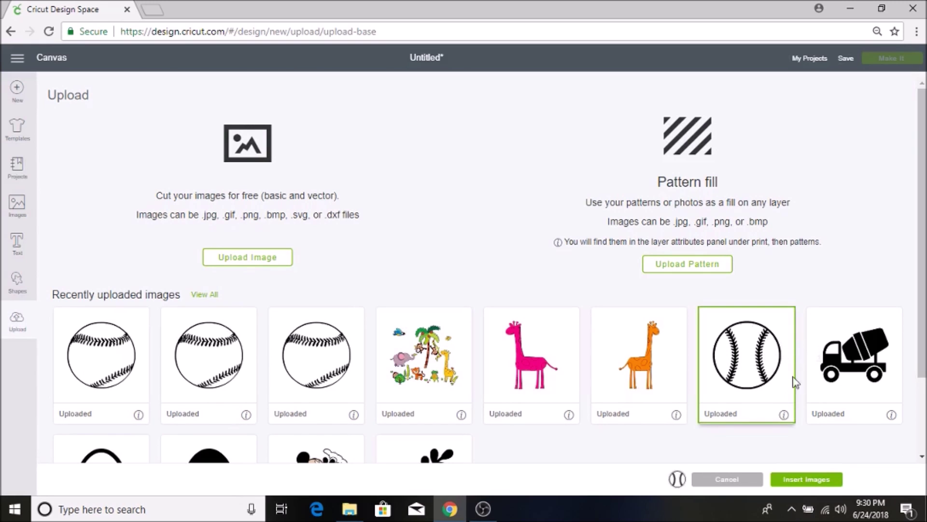
left_click(808, 480)
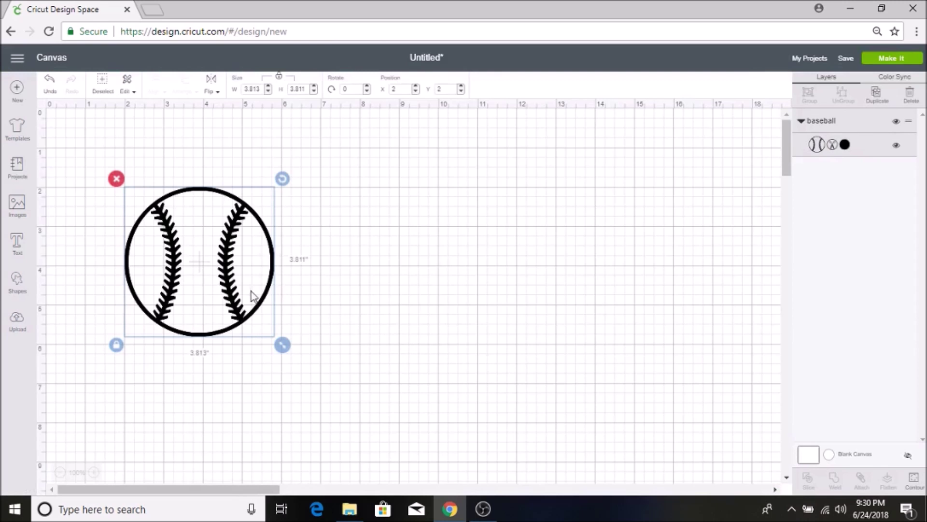
left_click_drag(234, 304, 200, 272)
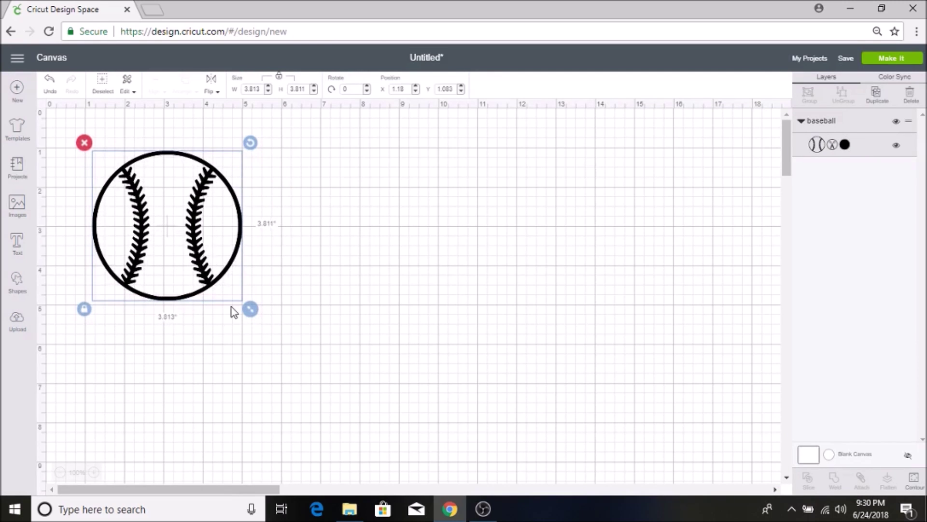
left_click_drag(251, 309, 346, 348)
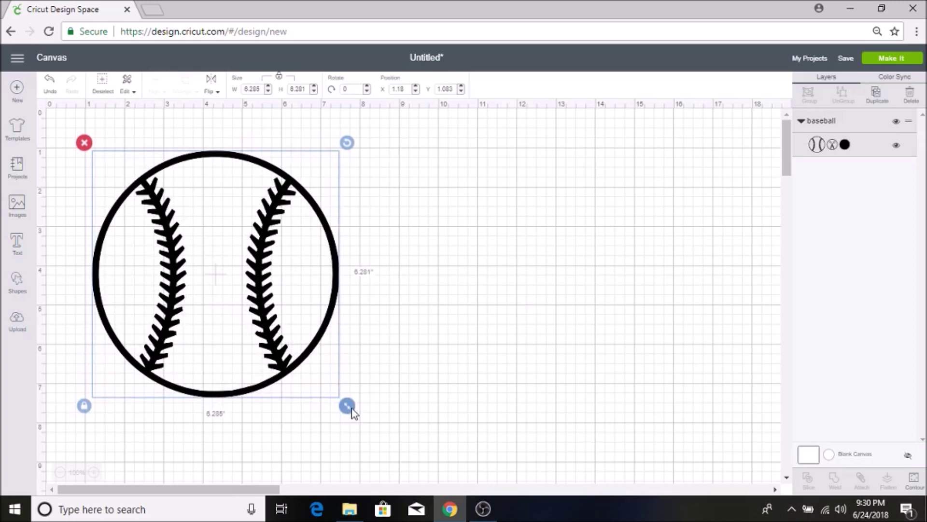
left_click_drag(351, 409, 333, 375)
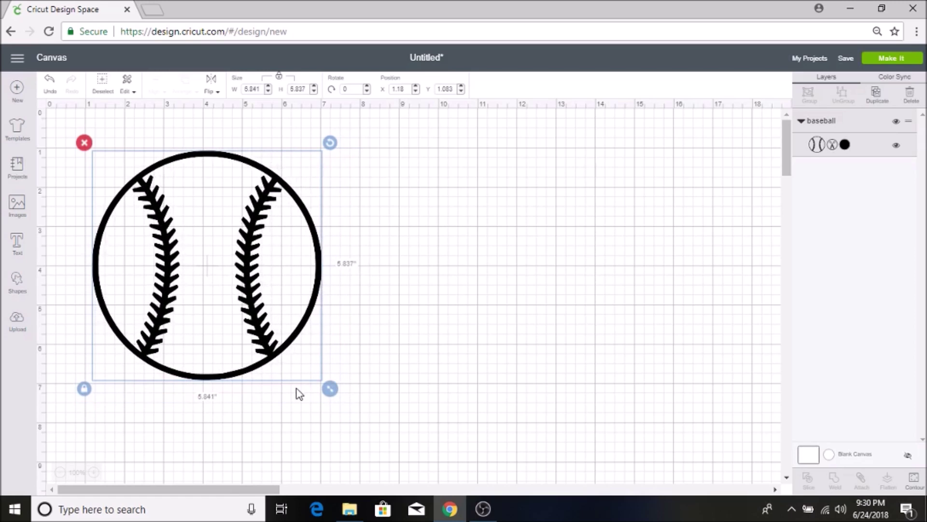
- Recolour the baseball layer from black to Basic red (#E6212E)
left_click(844, 145)
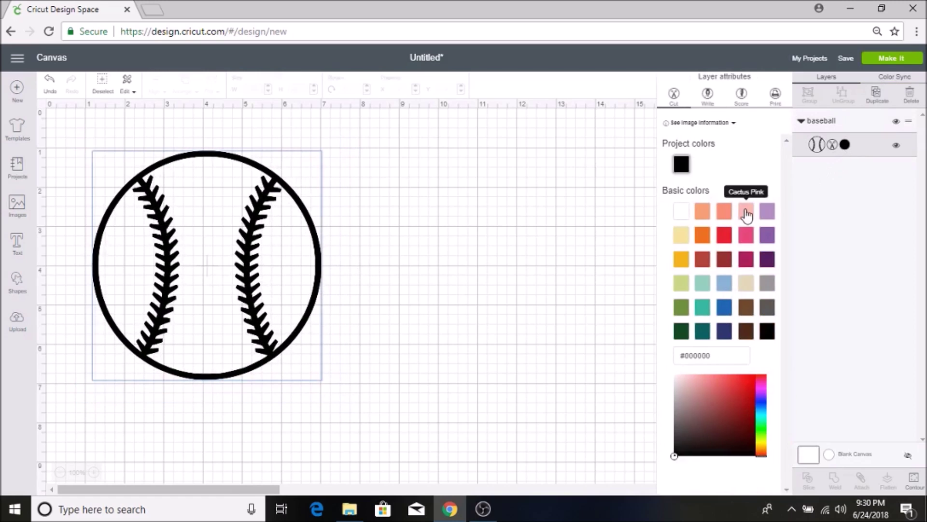
left_click(724, 235)
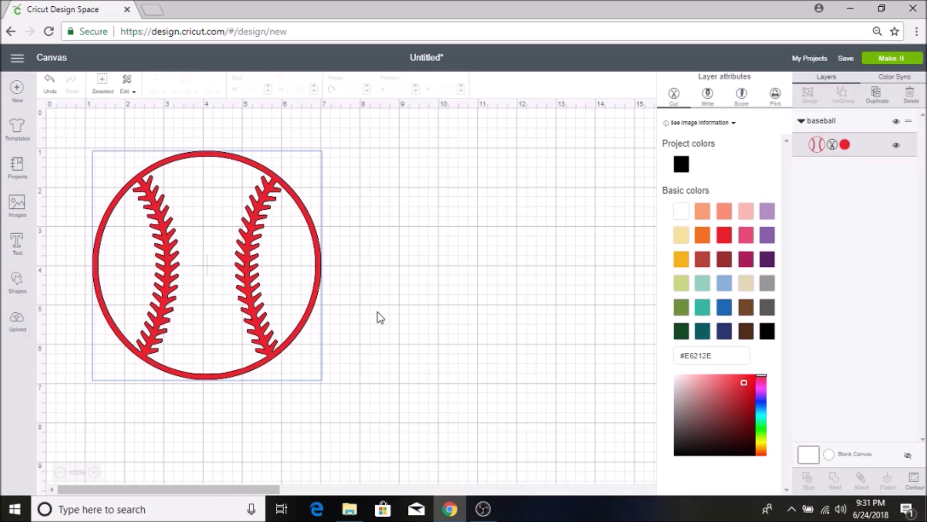
left_click(366, 321)
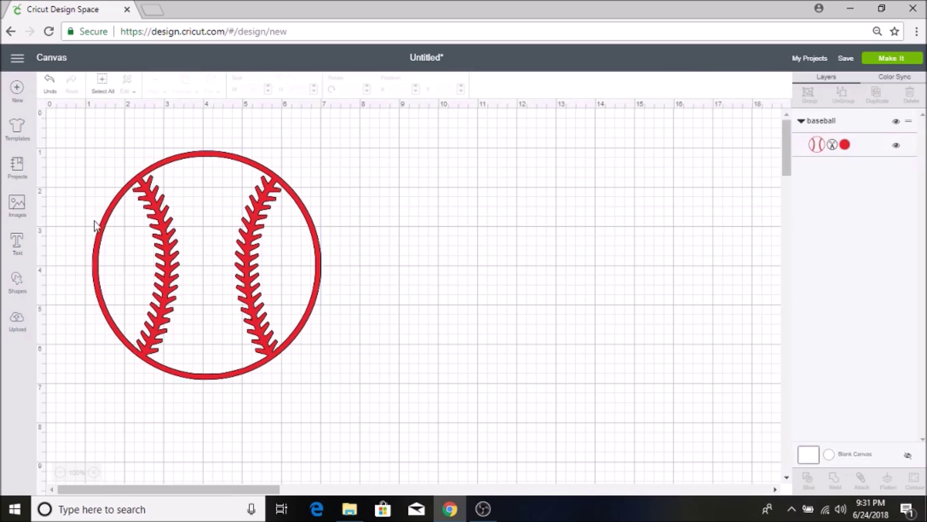
- Enlarge the baseball slightly to about 6.1 inches
left_click(253, 290)
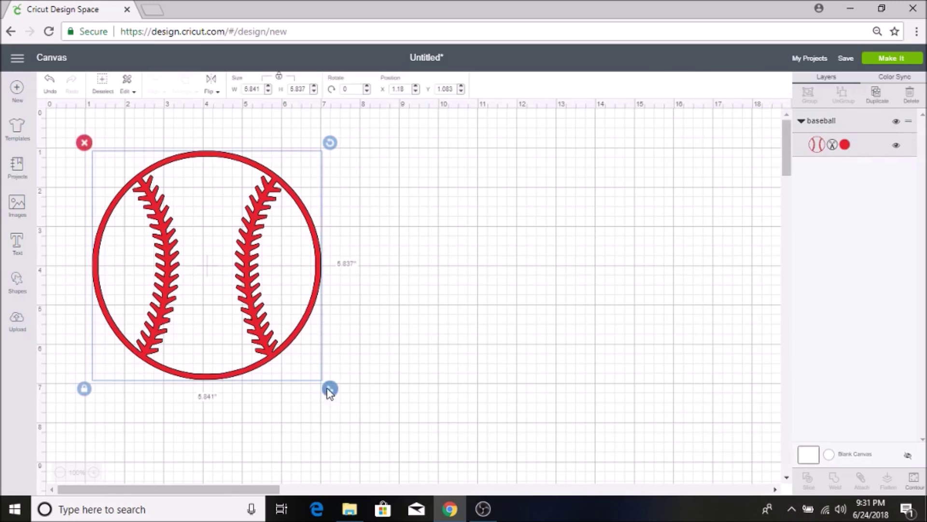
left_click_drag(329, 389, 339, 398)
left_click(474, 295)
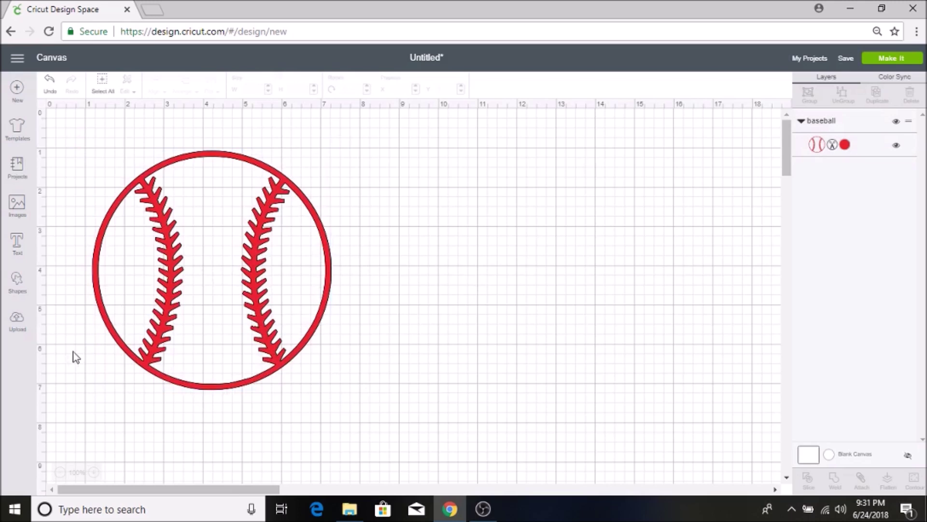
- Add a square, unlock proportions and stretch it into a 6.903 x 1.653 inch bar across the ball's middle
left_click(17, 288)
left_click(60, 205)
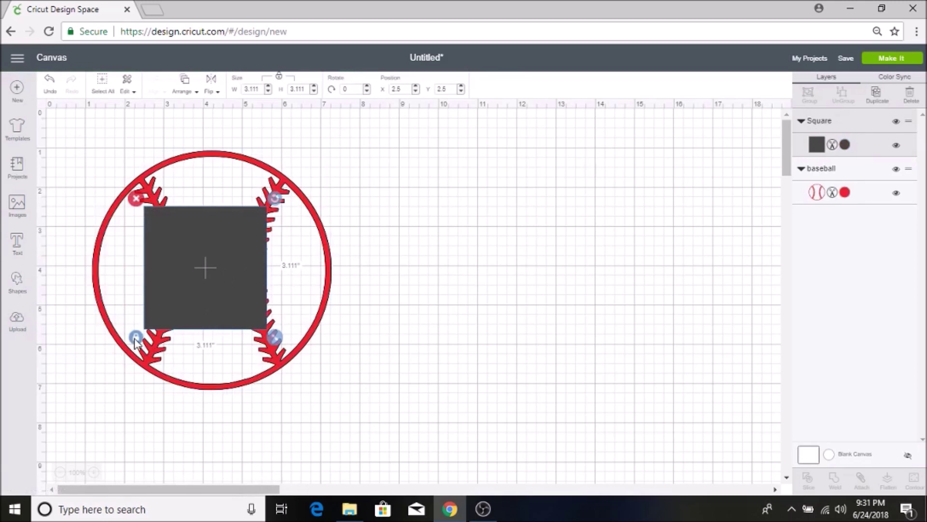
left_click(136, 338)
left_click_drag(274, 337, 414, 276)
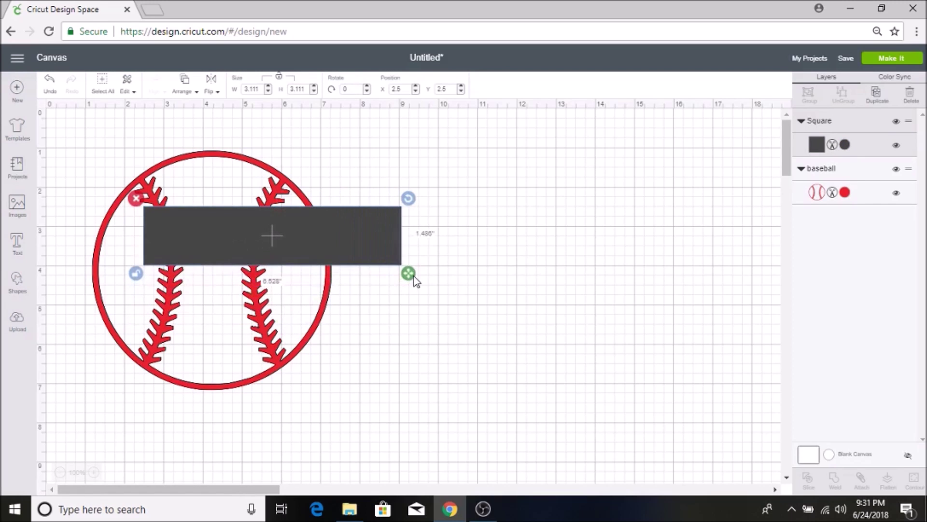
left_click_drag(371, 251, 264, 274)
left_click_drag(346, 311, 359, 315)
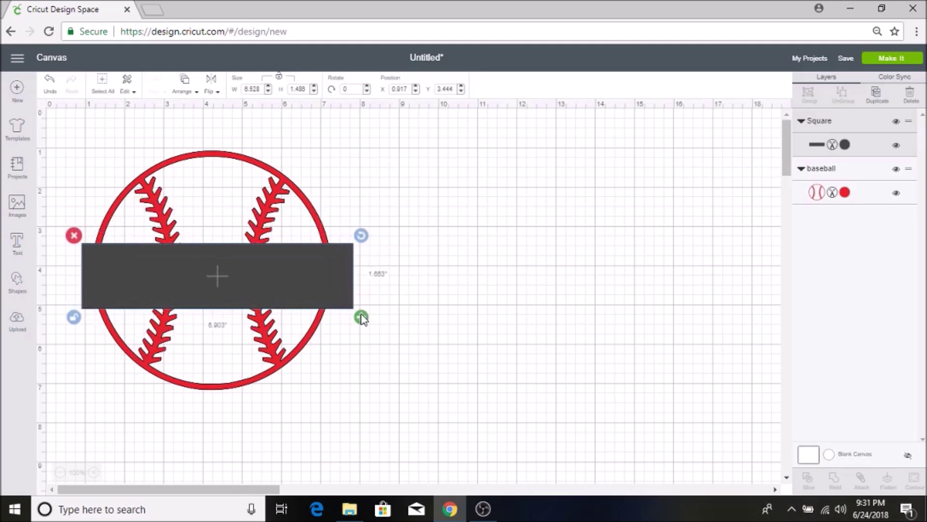
left_click_drag(329, 287, 331, 288)
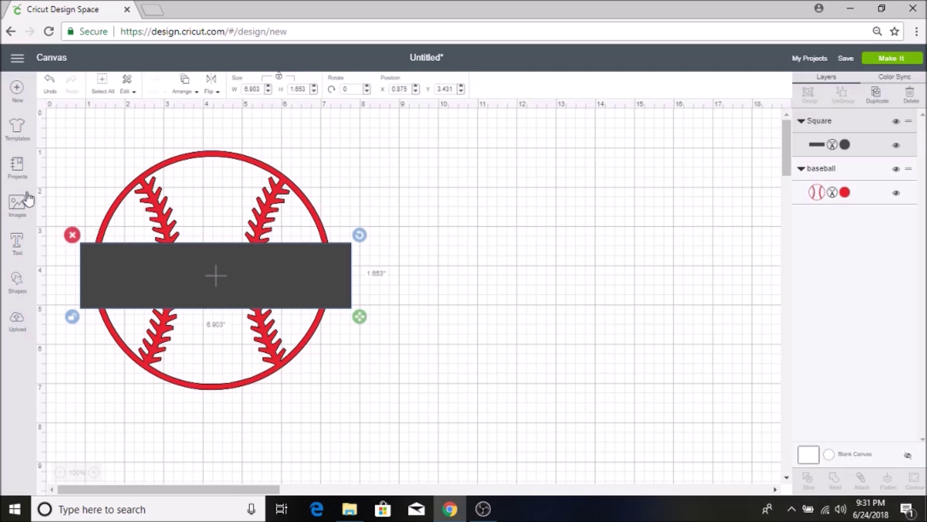
- Slice the bar out of the baseball and drag the leftover slice pieces aside
left_click_drag(103, 141, 371, 433)
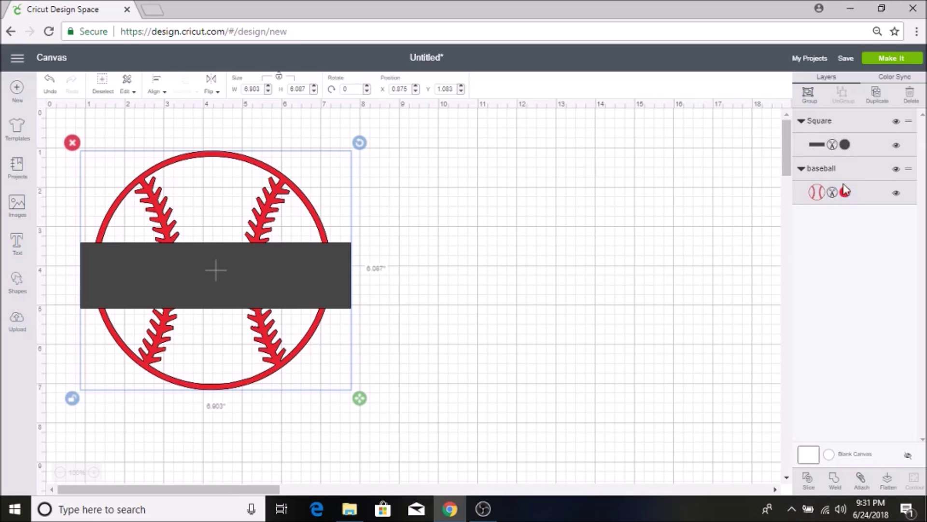
left_click(810, 486)
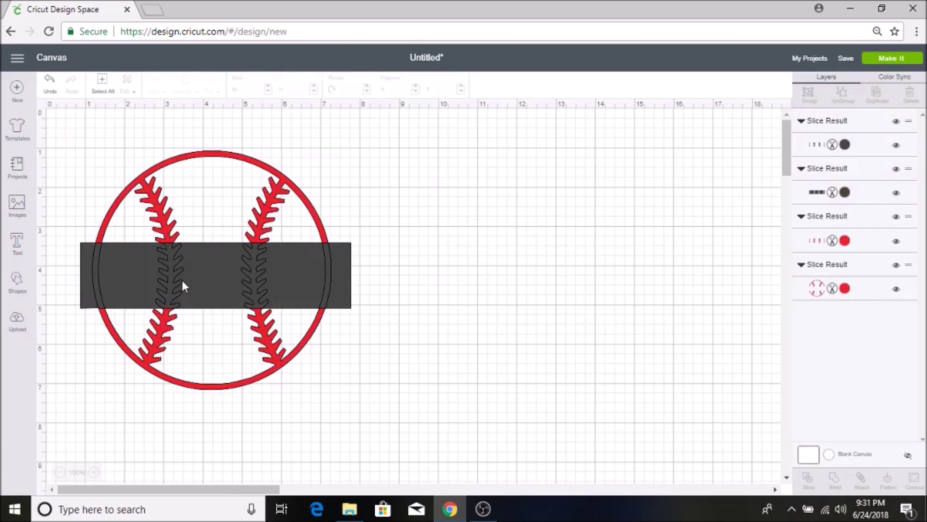
left_click(159, 273)
left_click_drag(166, 271, 420, 238)
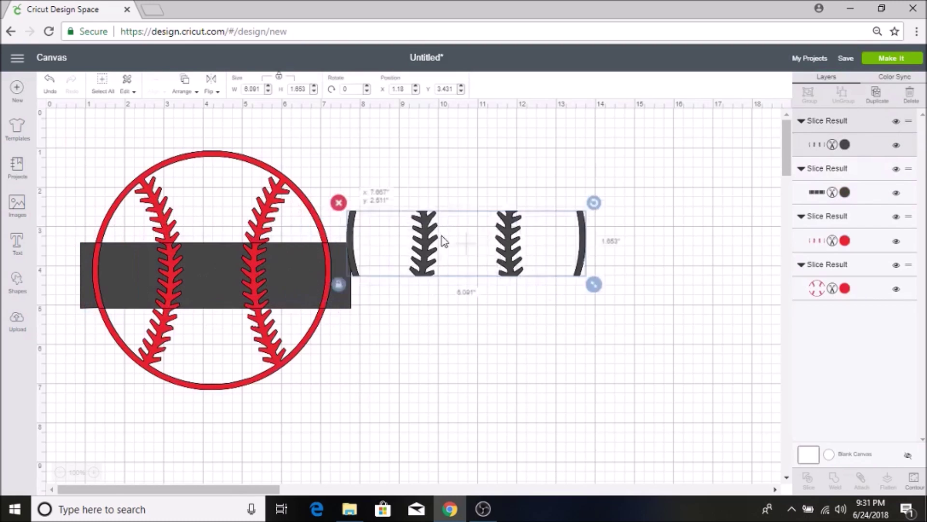
left_click_drag(230, 266, 508, 235)
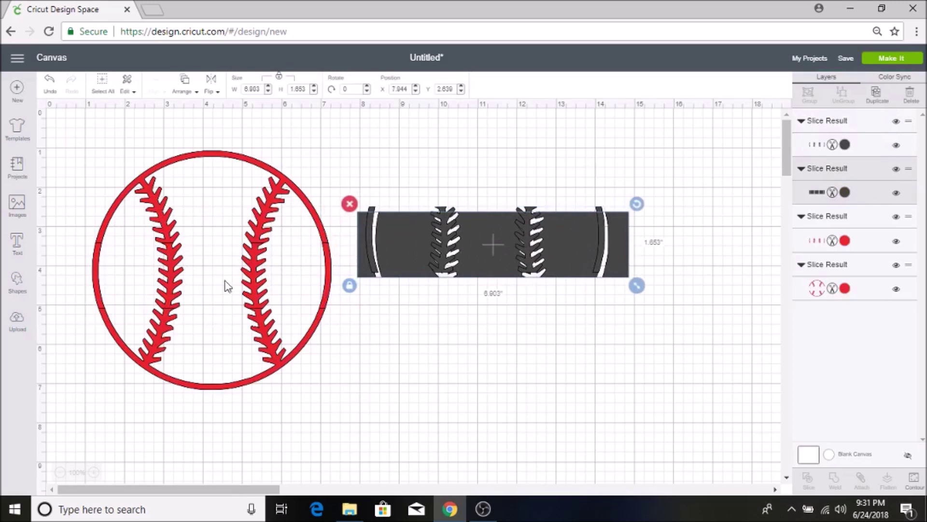
left_click_drag(227, 284, 485, 248)
- Delete the leftover dark stitch, dark bar and red stitch slice pieces
left_click(482, 245)
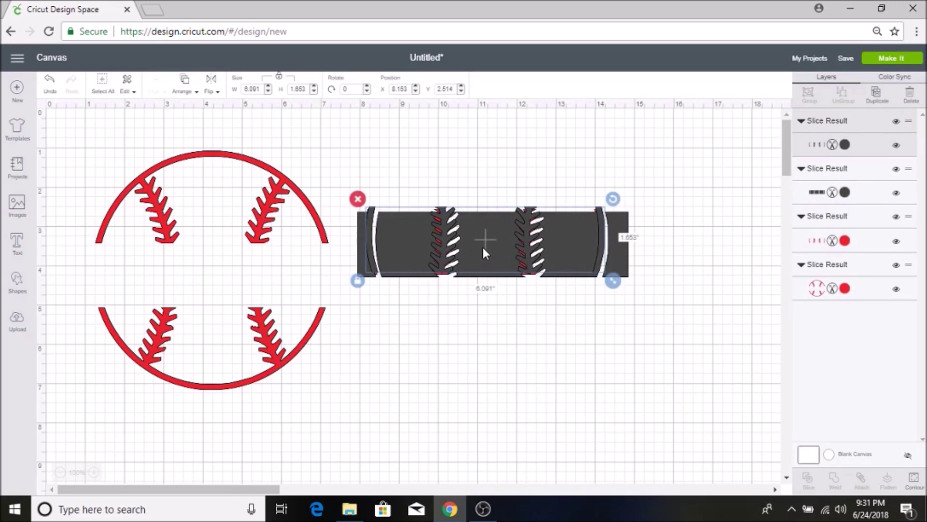
key("Delete")
left_click(482, 245)
key("Delete")
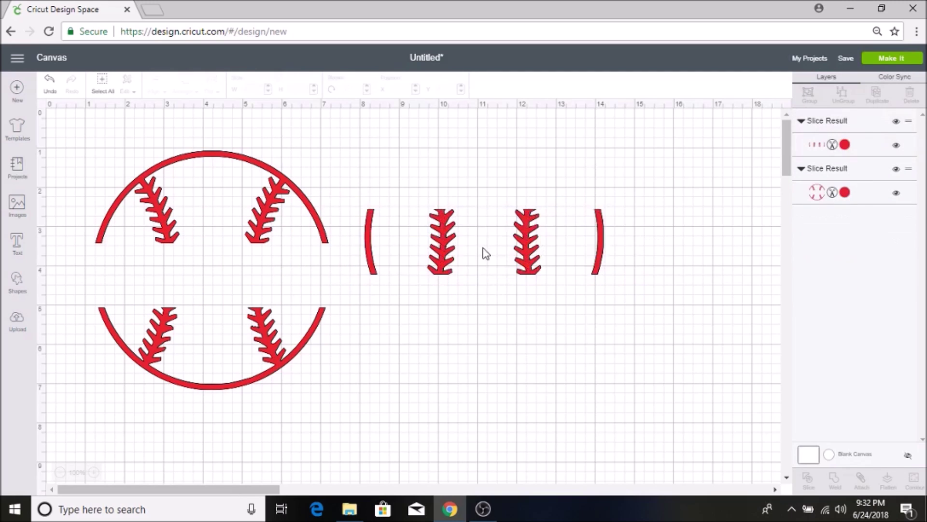
left_click(482, 245)
key("Delete")
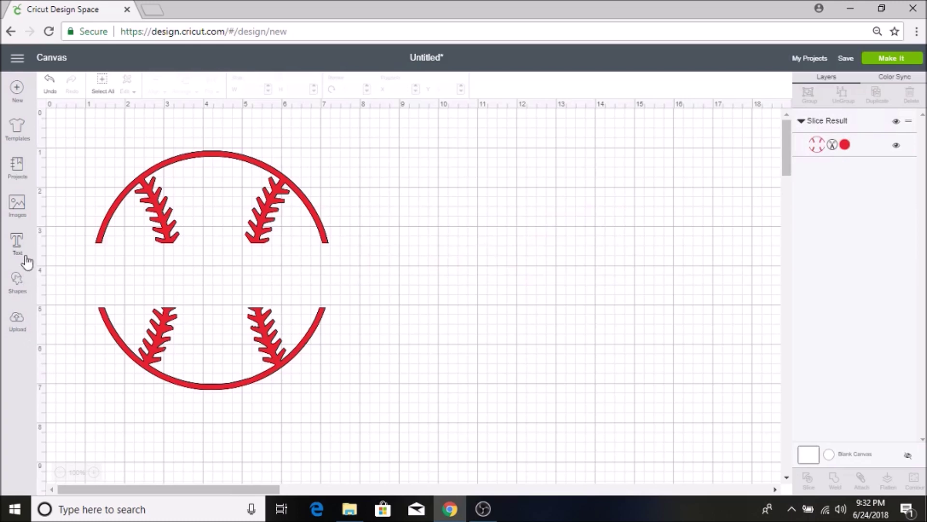
- Add a square stretched into a 6.819 x 0.181 inch bar along the top half's bottom edge
left_click(19, 281)
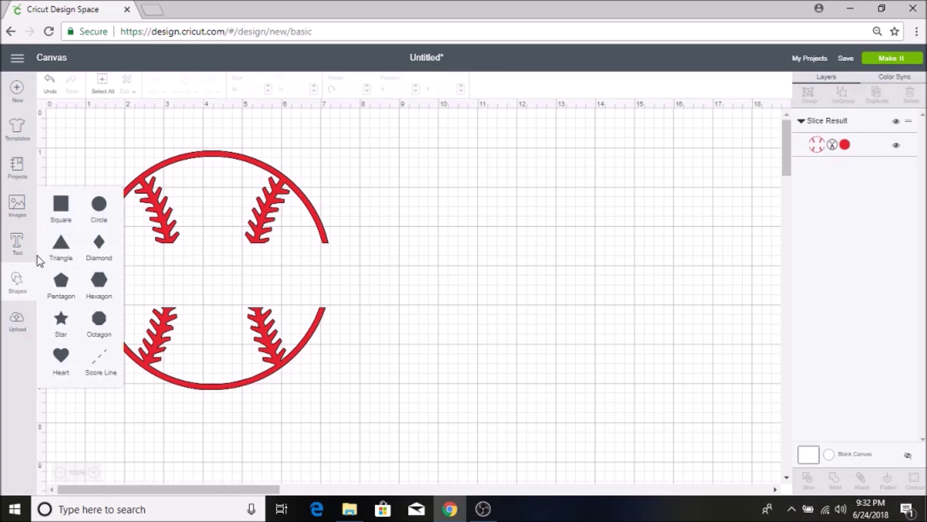
left_click(61, 206)
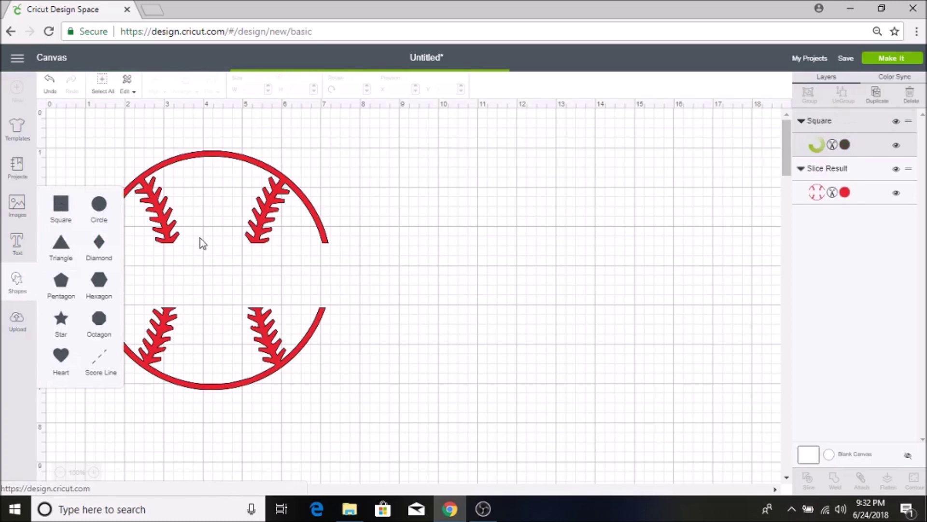
left_click(234, 292)
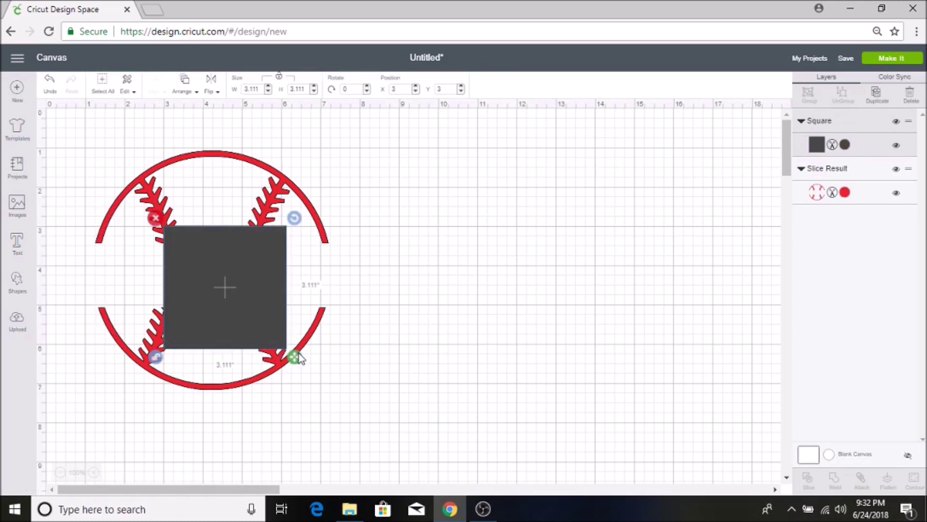
left_click_drag(297, 357, 341, 249)
left_click(388, 305)
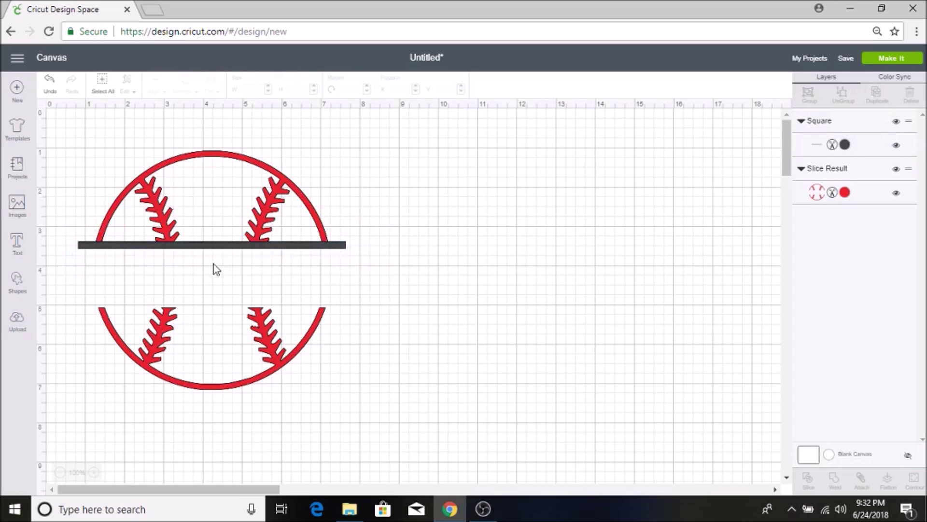
left_click(221, 247)
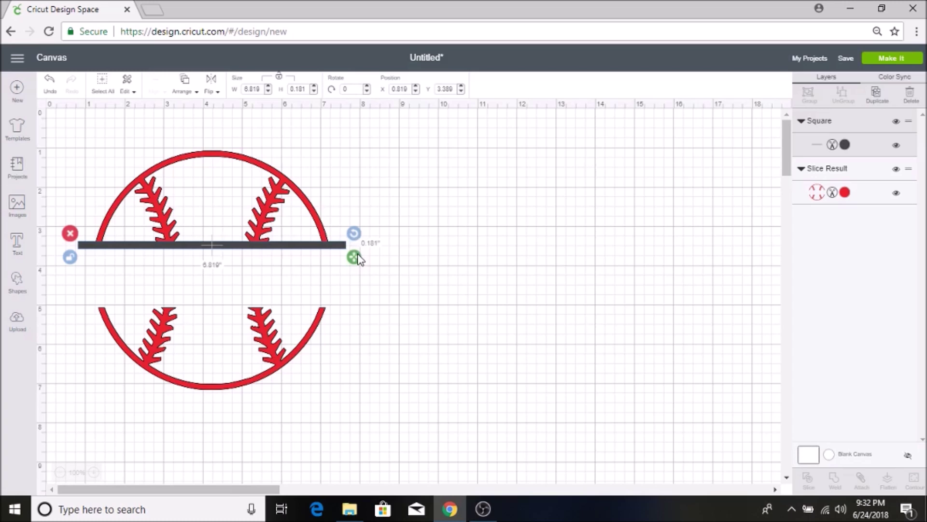
right_click(305, 245)
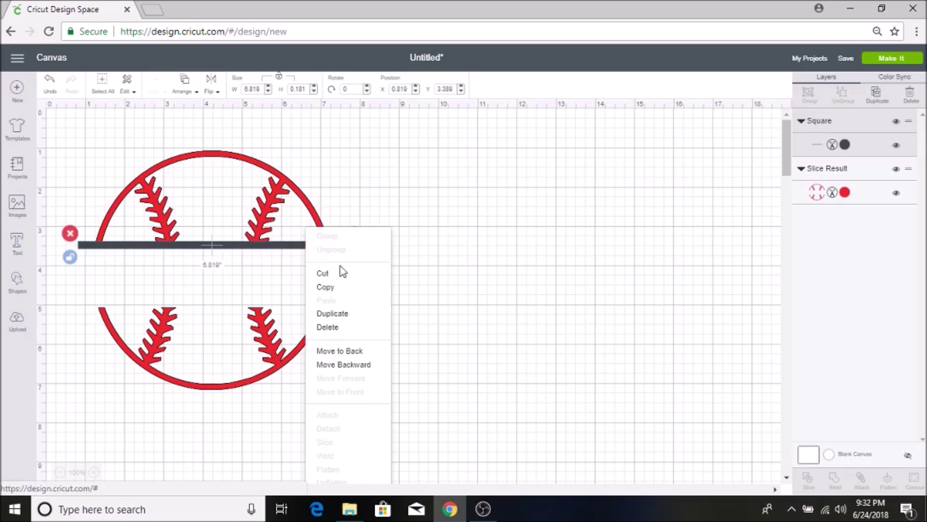
- Duplicate the thin bar onto the lower half's top edge and colour both bars red
left_click(344, 314)
left_click_drag(258, 270, 244, 310)
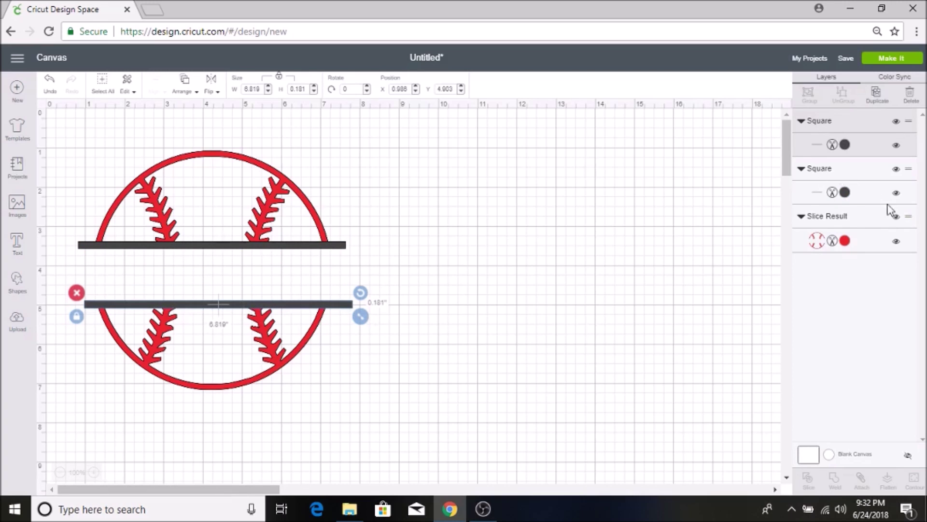
left_click(845, 193)
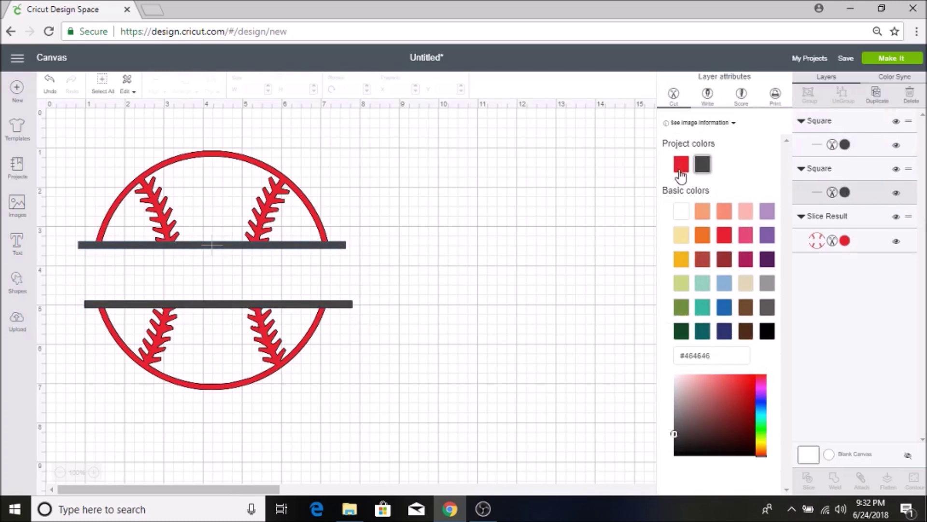
left_click(680, 169)
left_click(844, 145)
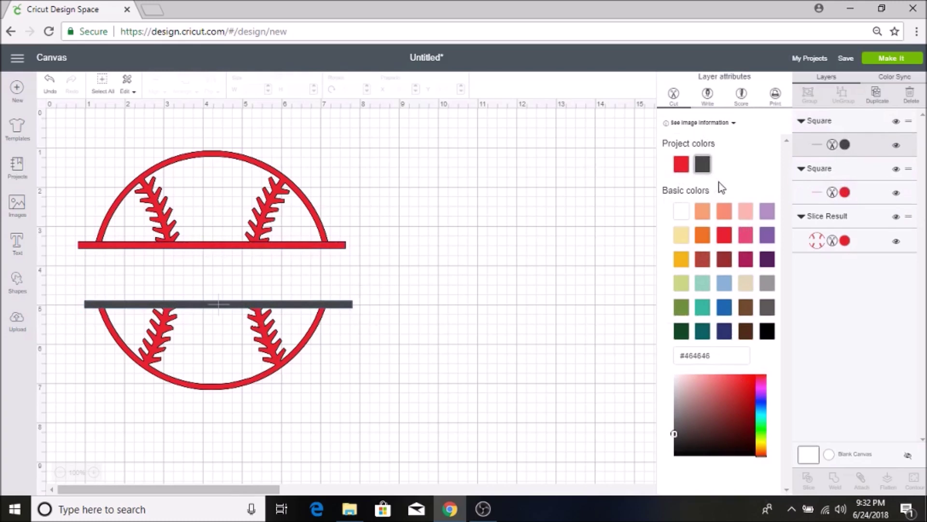
left_click(681, 164)
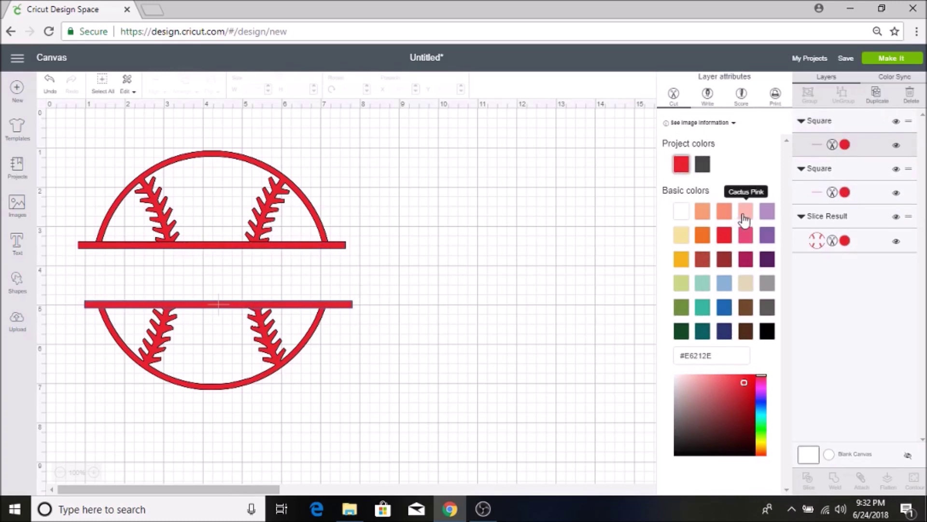
left_click(471, 289)
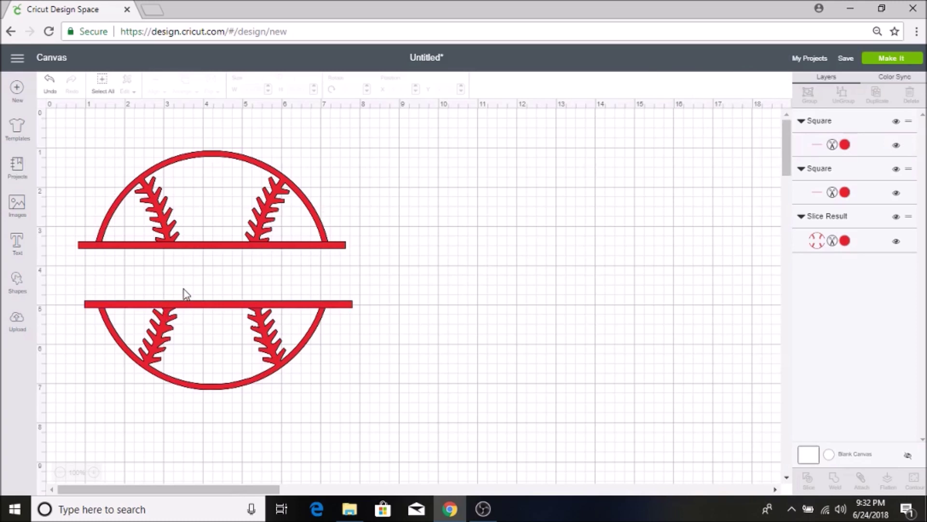
- Select the whole design and apply Distribute Horizontally to the halves and bars
left_click_drag(75, 135, 360, 426)
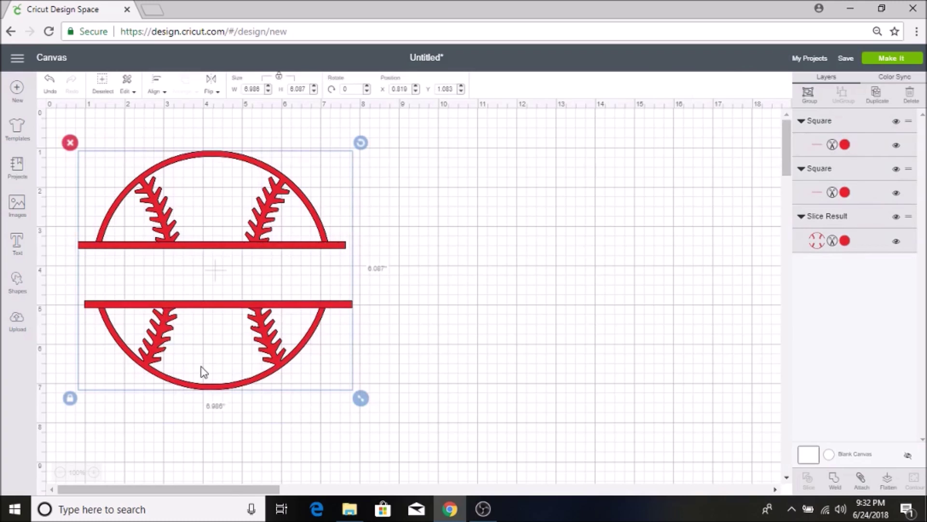
left_click(161, 94)
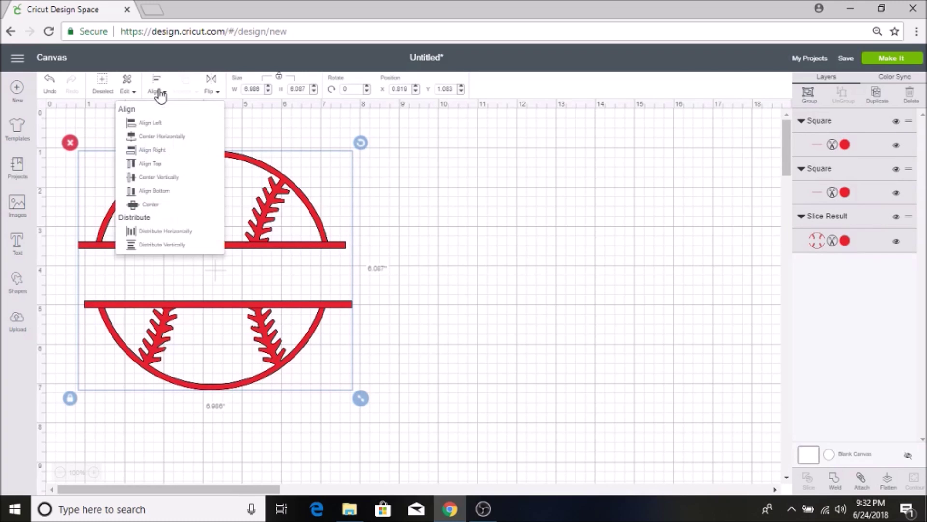
left_click(188, 231)
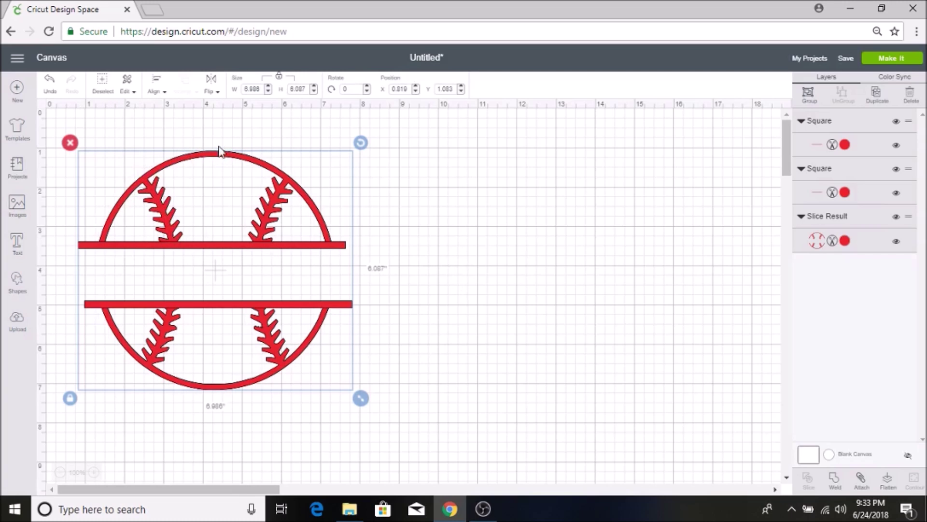
left_click(448, 255)
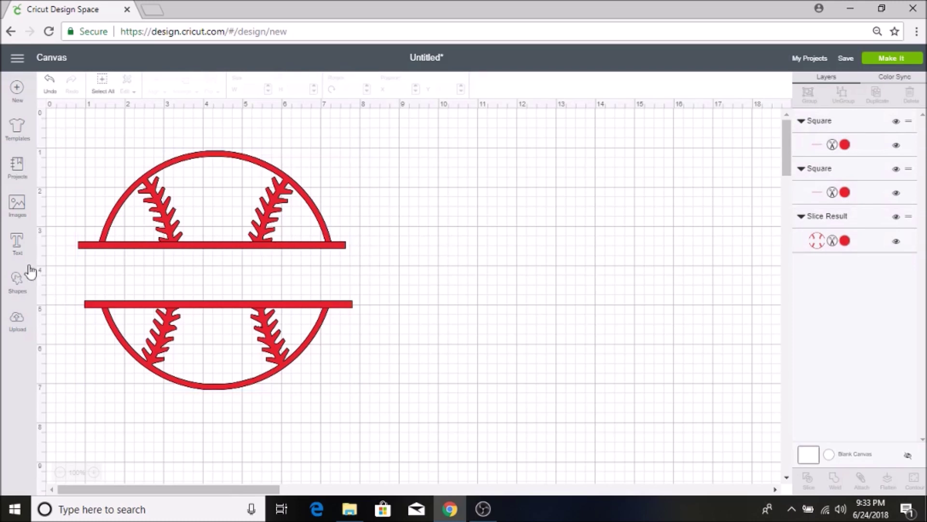
- Add JOSHUA text in black Arial, sized about 5.149 x 0.958 inches between the bars
left_click(17, 249)
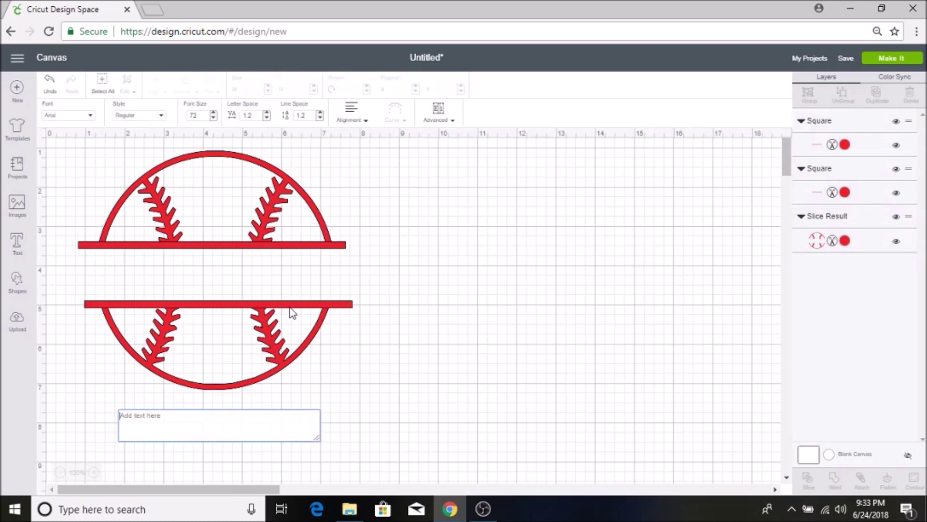
type("J")
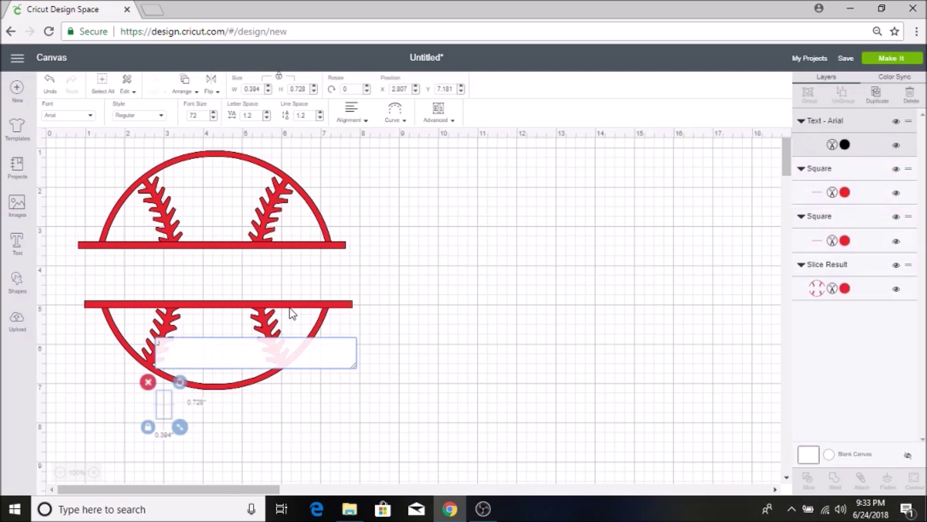
type("OSHUA")
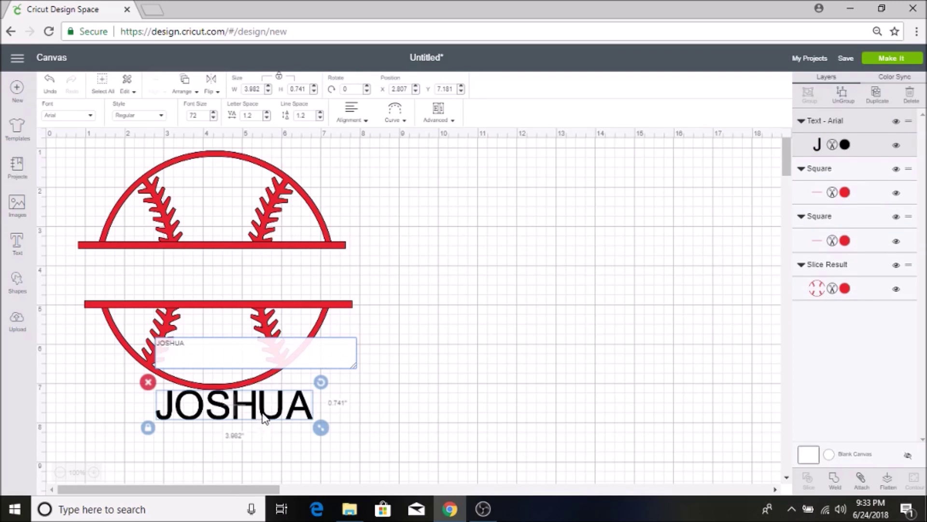
left_click_drag(263, 417, 239, 291)
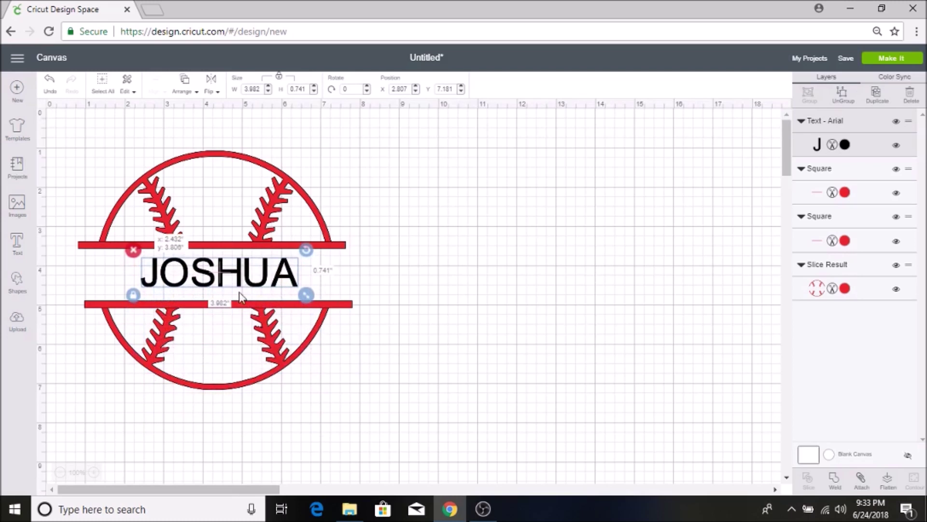
left_click_drag(308, 294, 329, 301)
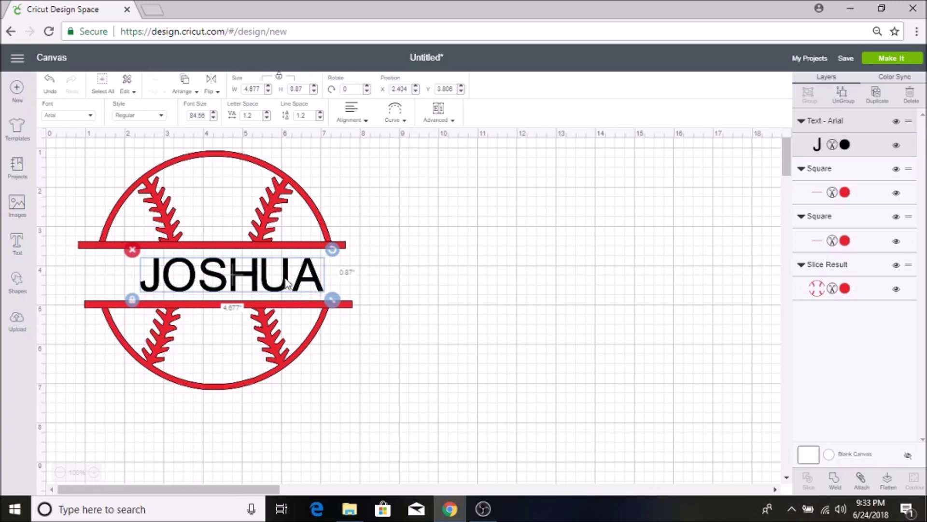
left_click_drag(279, 280, 263, 276)
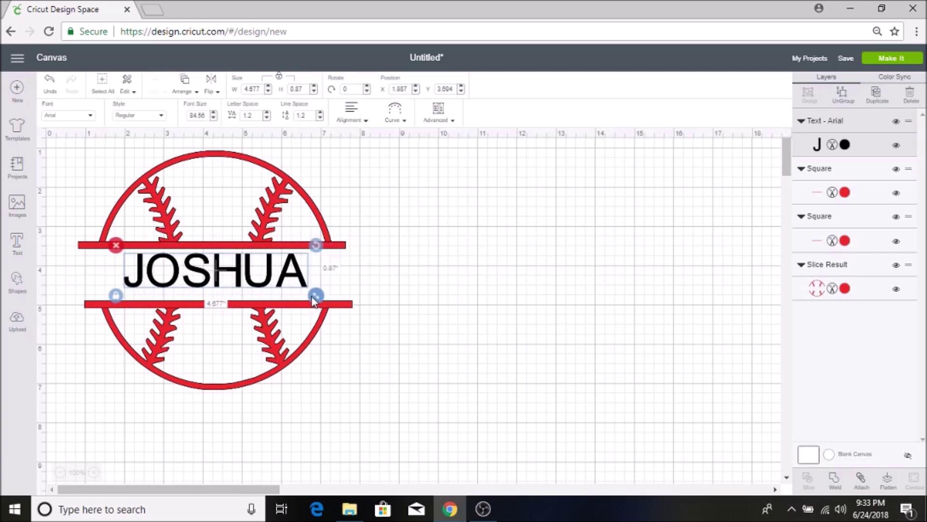
mouse_move(320, 297)
left_mouse_down()
mouse_move(321, 314)
mouse_move(304, 290)
mouse_move(331, 306)
left_mouse_up()
left_click(439, 332)
- Nudge JOSHUA up slightly and recolour it red (#E6212E) to match the baseball
left_click_drag(271, 285, 273, 284)
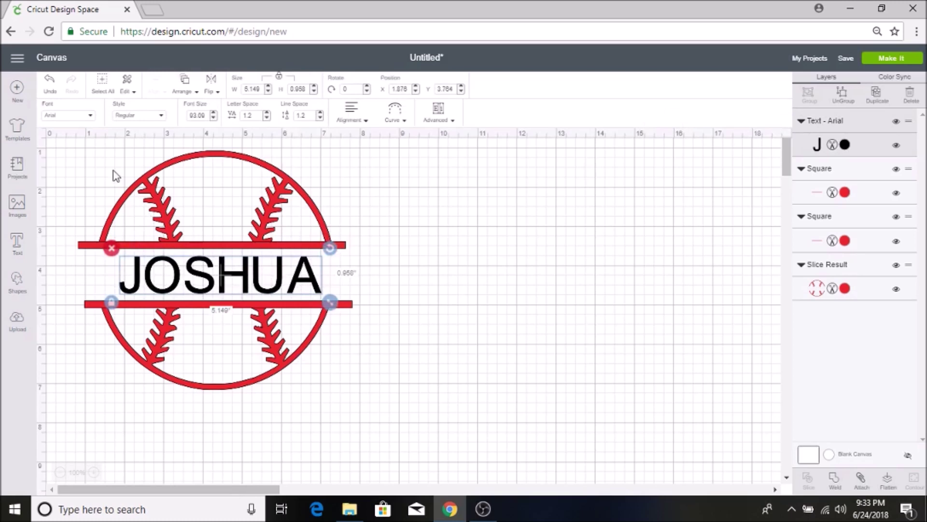
left_click(68, 117)
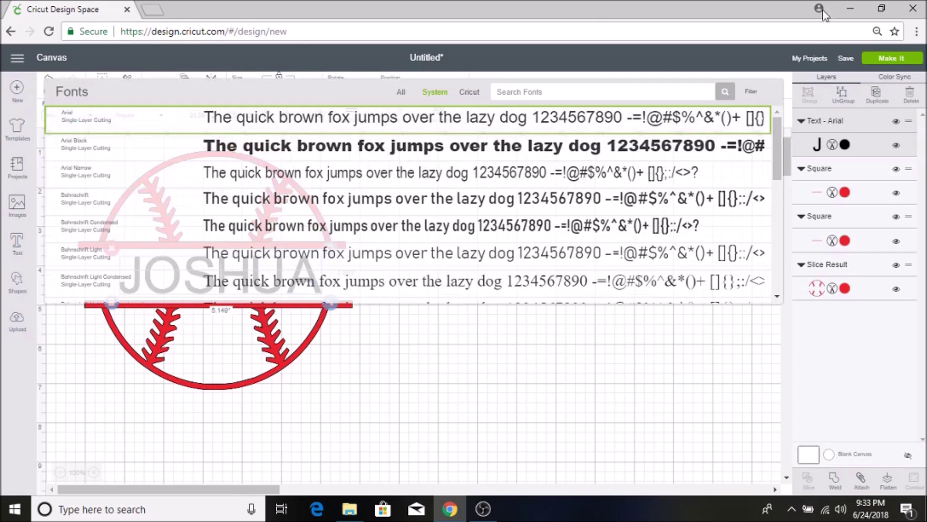
left_click(404, 404)
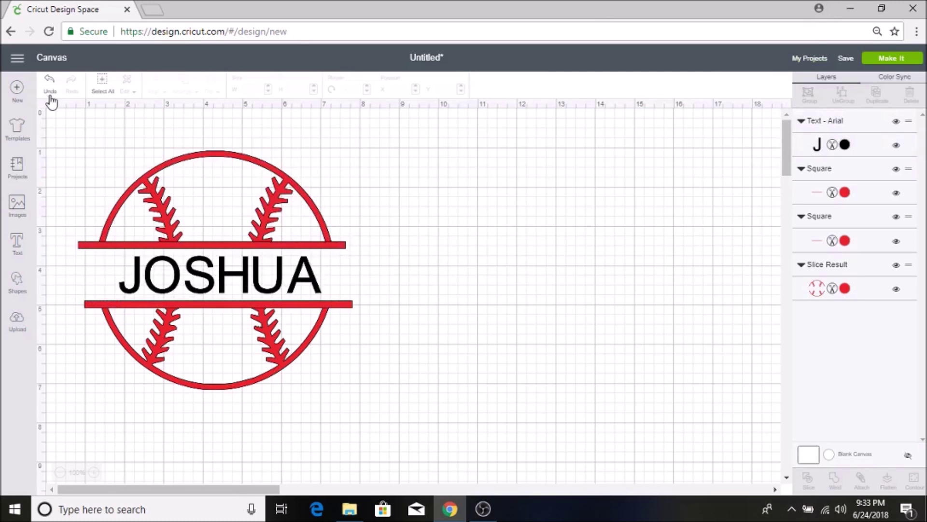
left_click(192, 266)
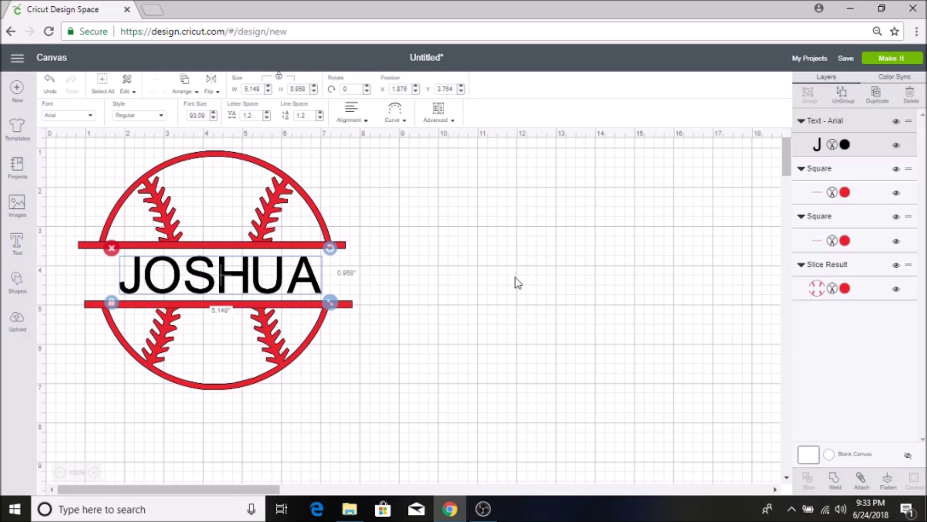
left_click(845, 145)
left_click(681, 164)
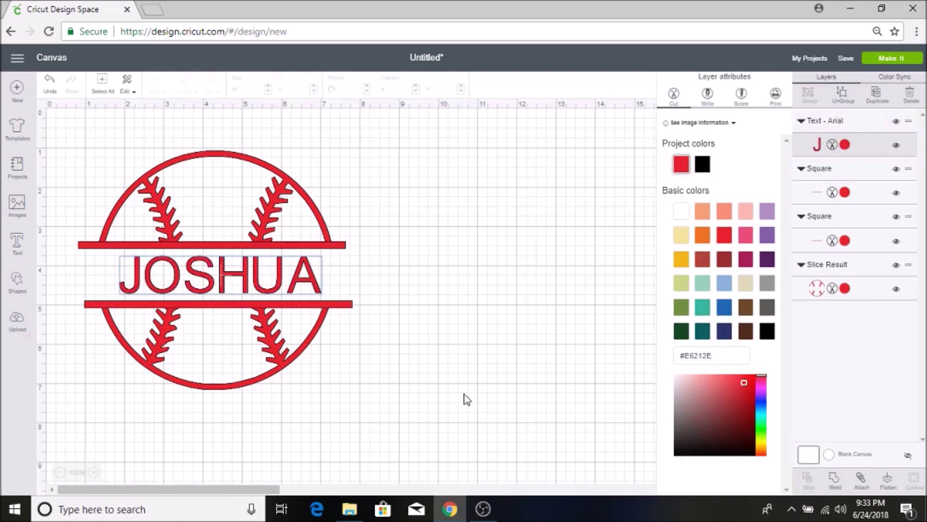
left_click(478, 293)
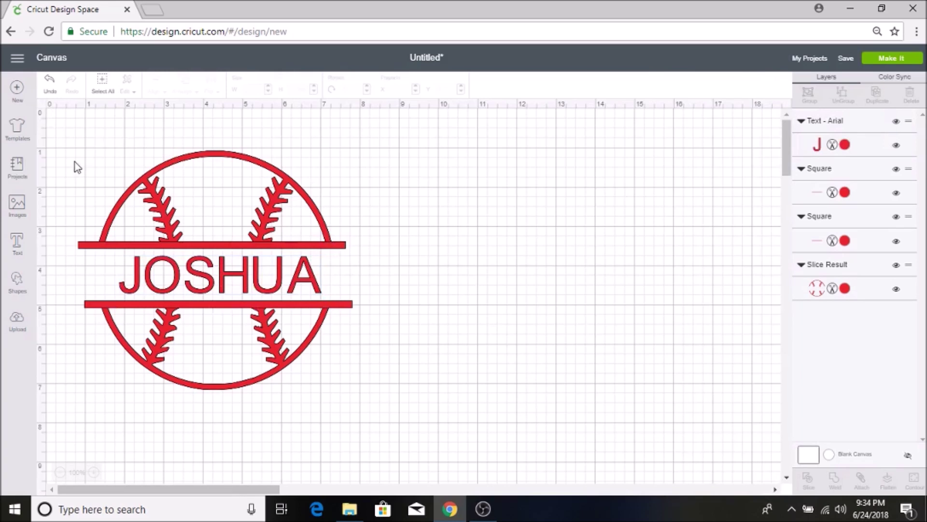
- Select the whole design, apply Distribute Horizontally, then Center Horizontally
left_click_drag(79, 155, 367, 405)
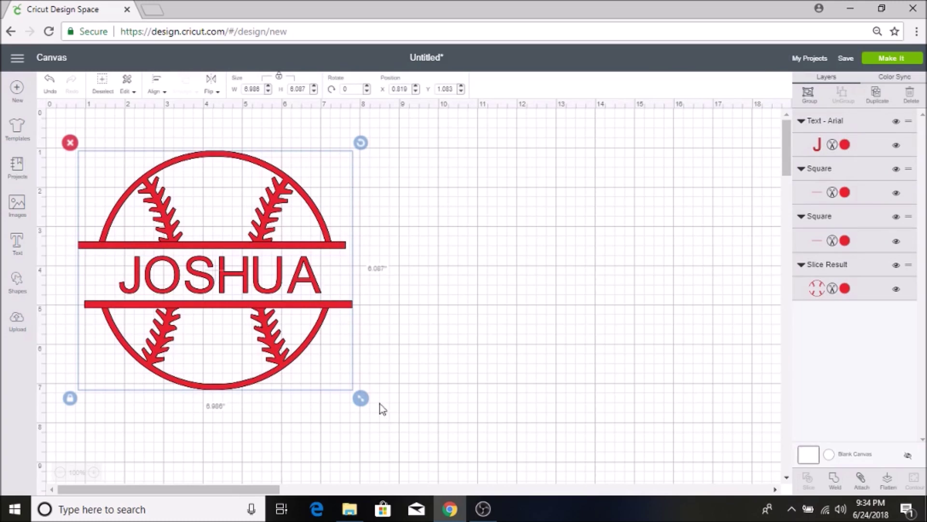
left_click(156, 86)
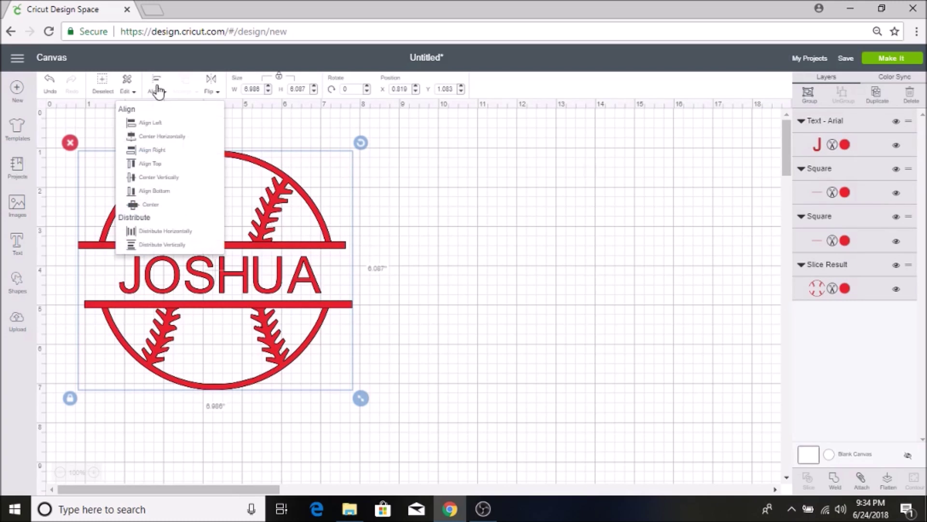
left_click(177, 233)
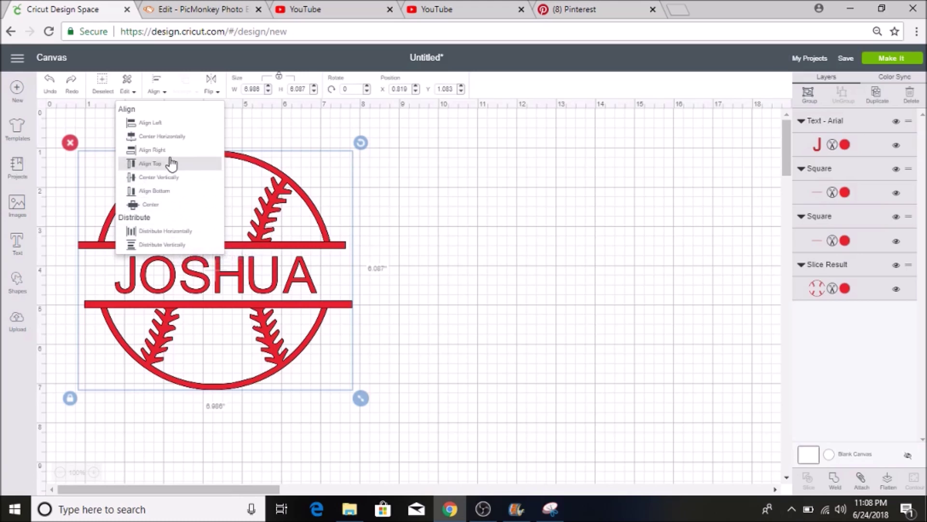
left_click(177, 137)
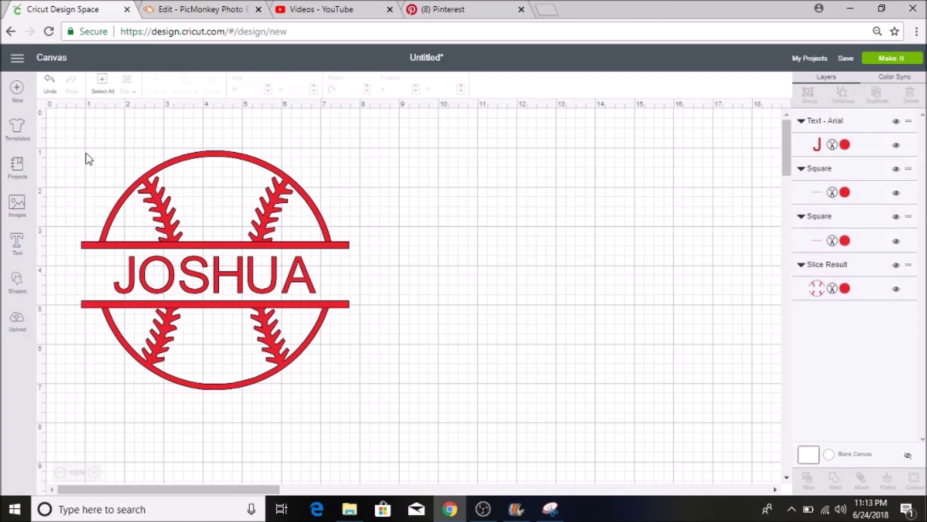
- Group the baseball, bars and JOSHUA, then resize the group to about 6.35 inches wide
left_click_drag(88, 154, 366, 402)
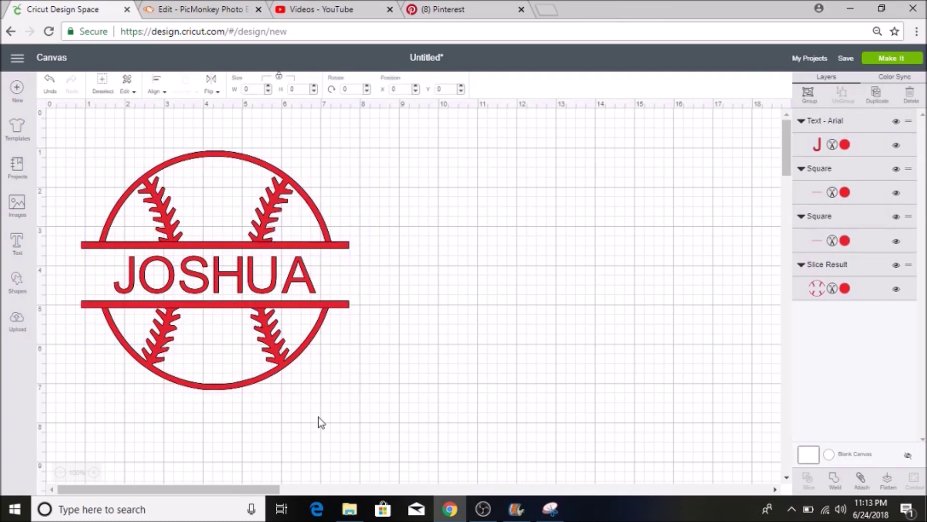
left_click(809, 93)
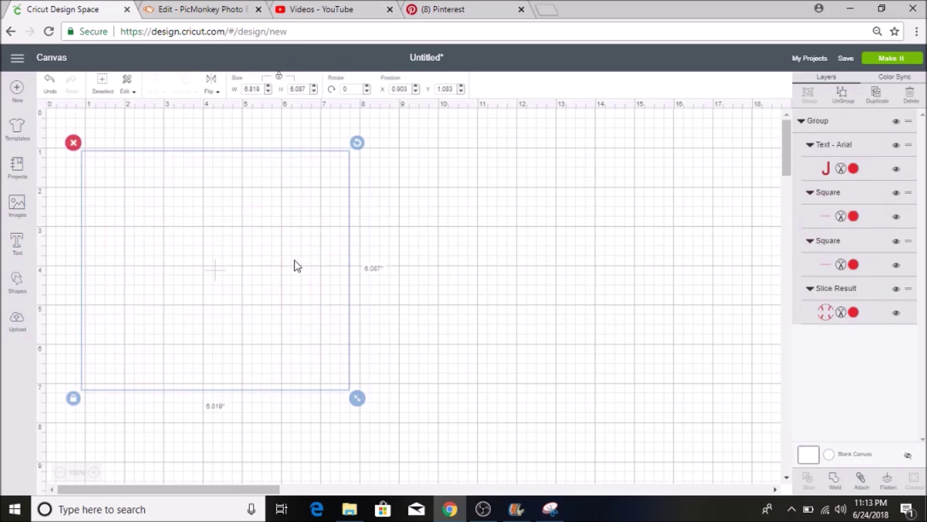
left_click_drag(360, 400, 303, 388)
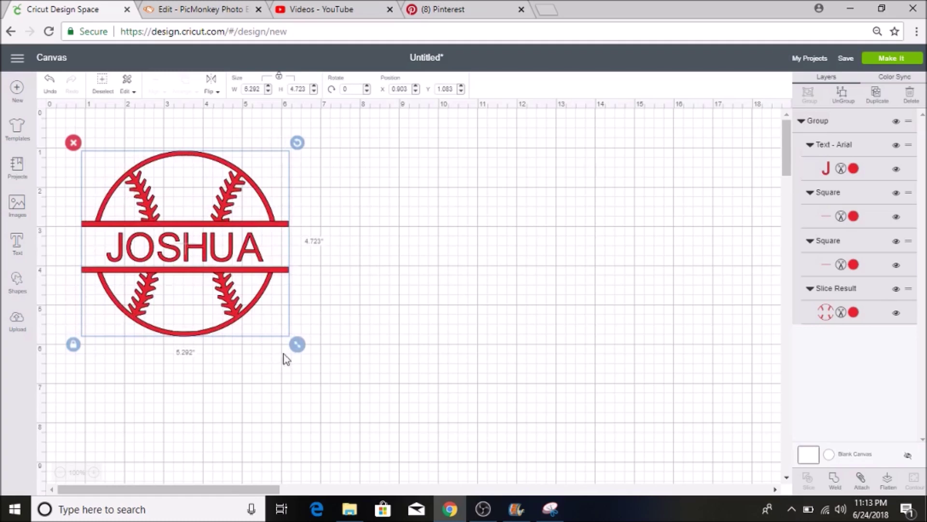
left_click_drag(303, 346, 346, 386)
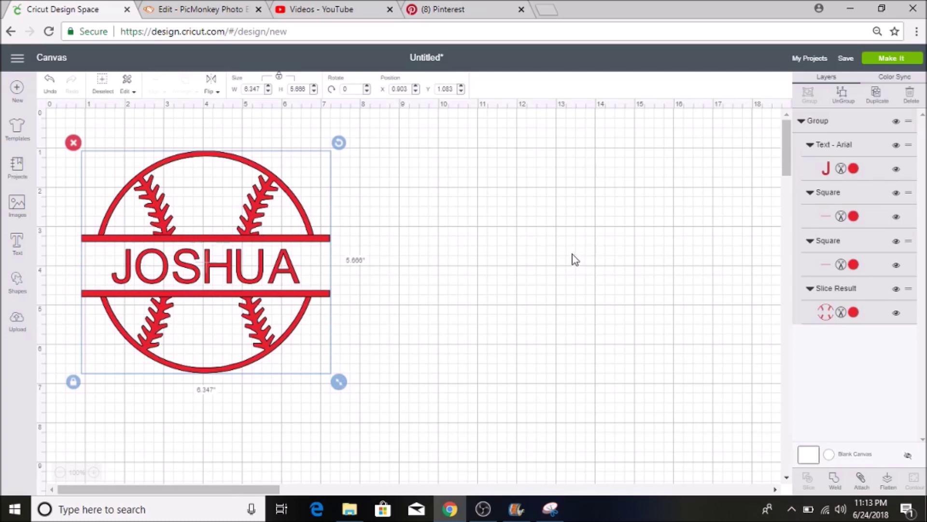
left_click(594, 289)
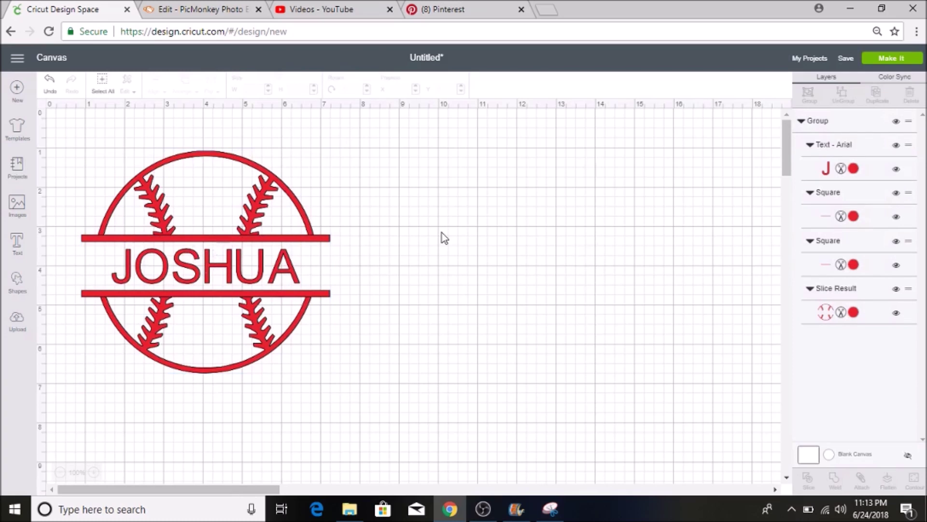
- Send the design to the Make It mat preview to check its layout
left_click(898, 59)
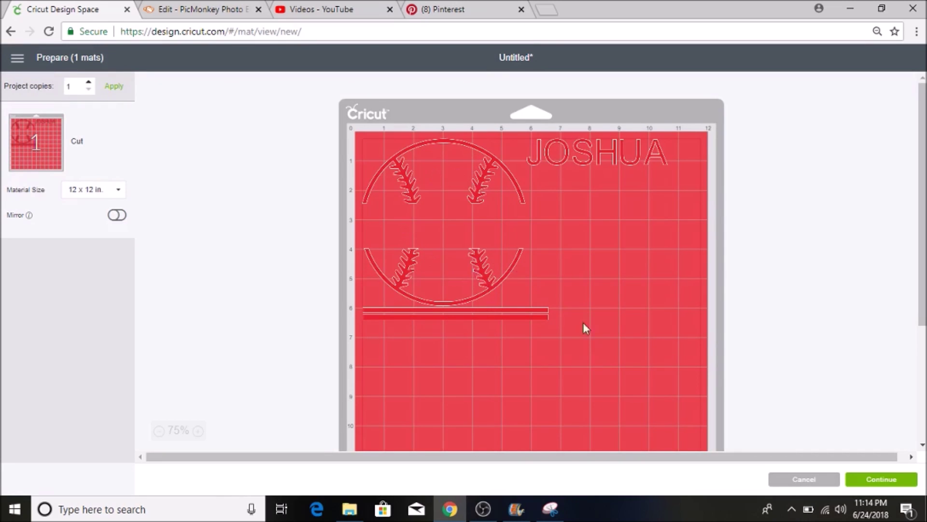
- Back on the canvas, weld the baseball, bars and JOSHUA into one layer and preview it on the mat
left_click(797, 481)
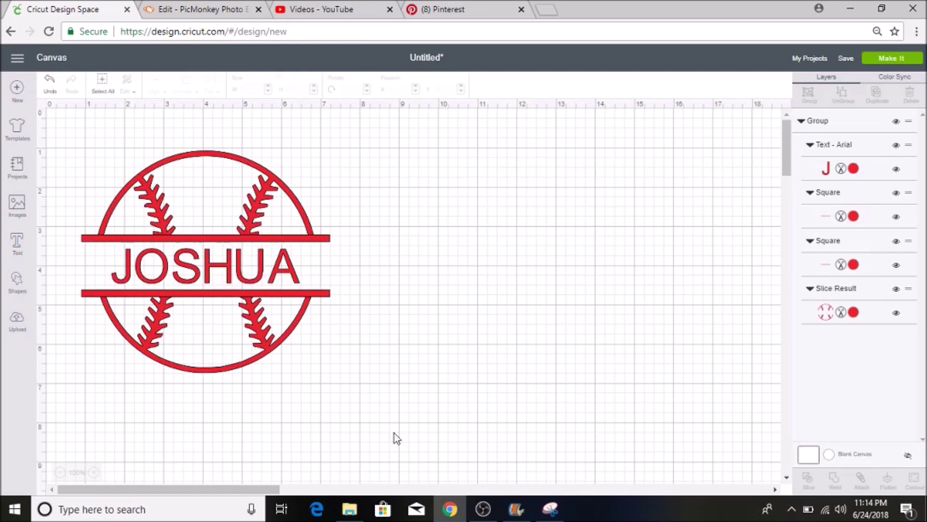
left_click_drag(62, 146, 346, 397)
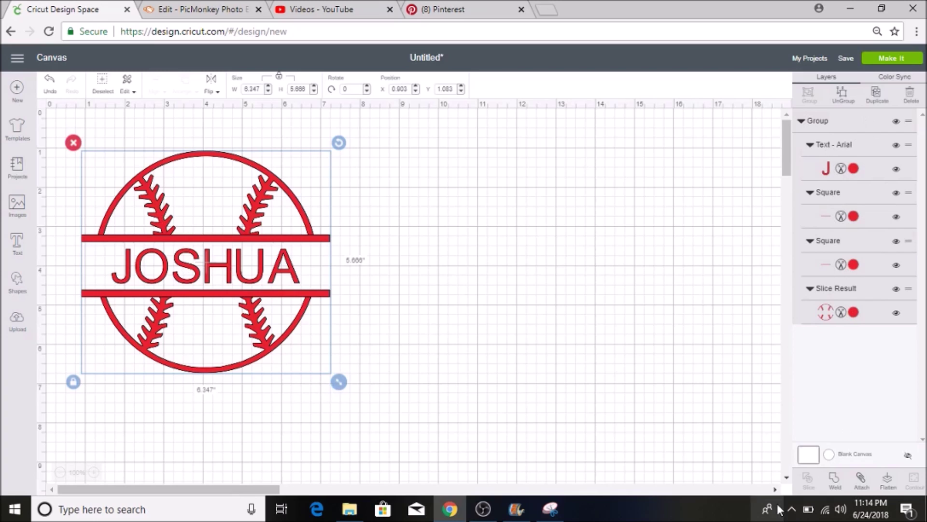
left_click(836, 483)
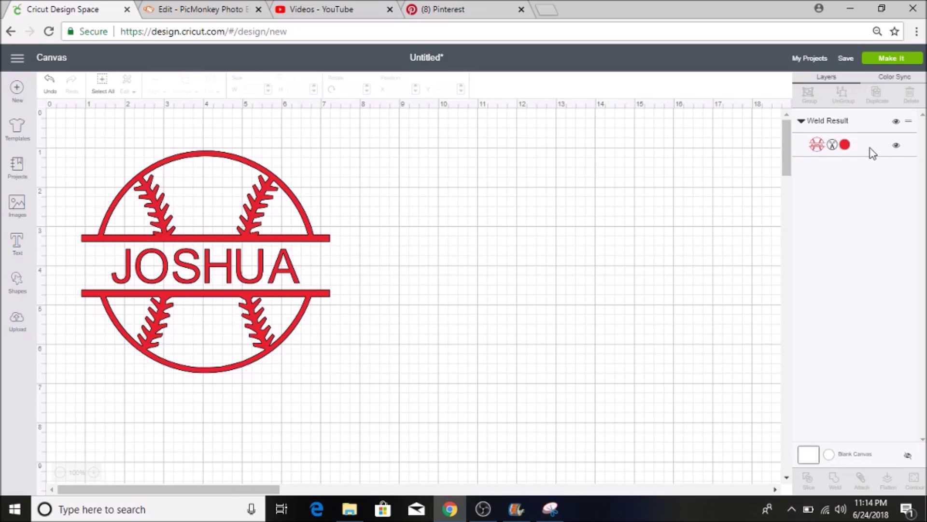
left_click(900, 62)
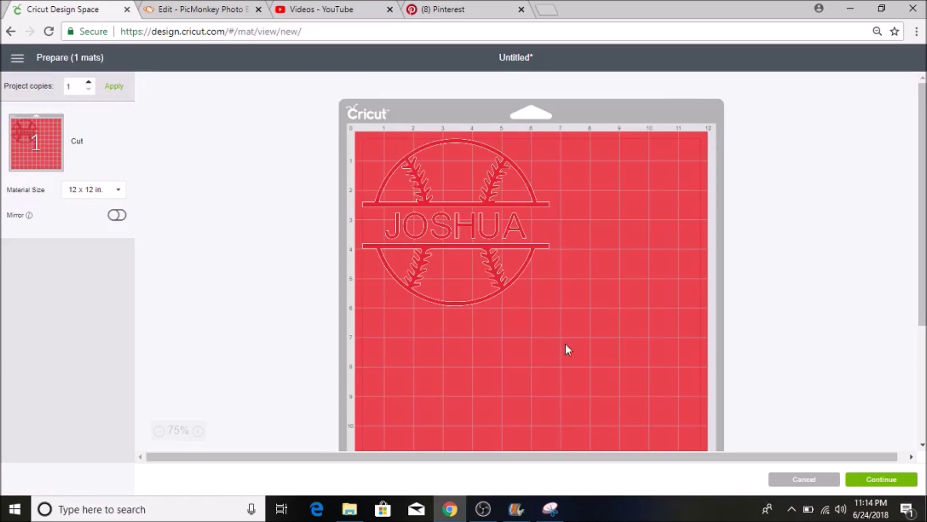
- Select the welded design on the 12 x 12 in. mat and nudge it slightly down
left_click(472, 259)
left_click_drag(472, 259, 475, 262)
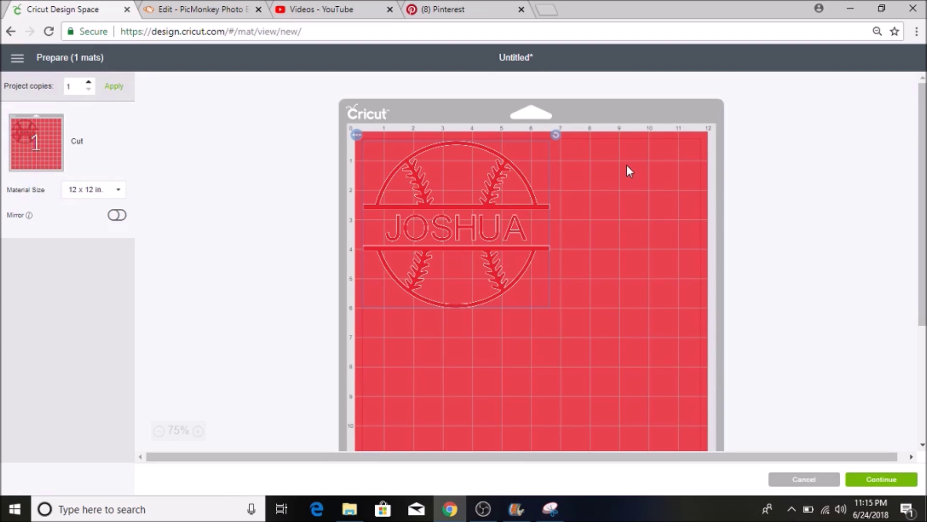
- Move the Weld Result near the canvas top-left, around X 1.066, Y 0.833
left_click(802, 480)
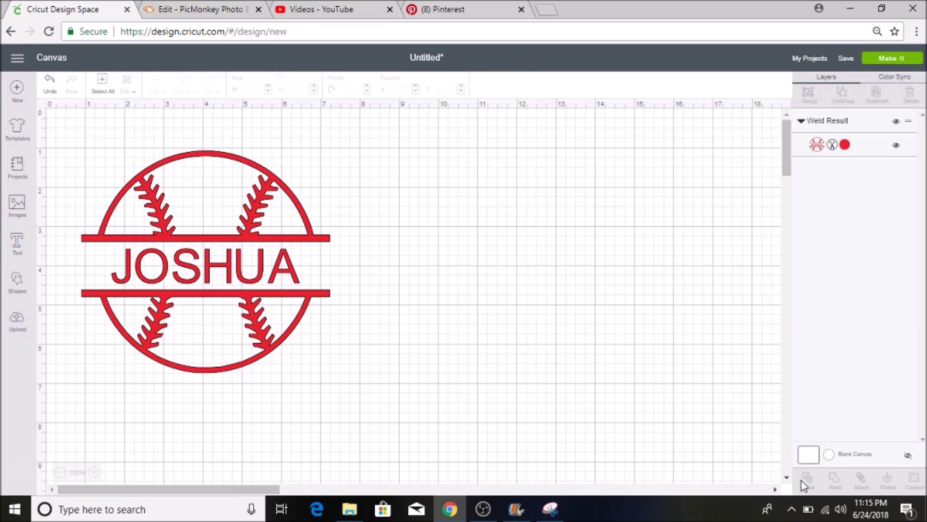
mouse_move(283, 325)
left_mouse_down()
mouse_move(312, 356)
mouse_move(287, 327)
left_mouse_up()
left_click(426, 344)
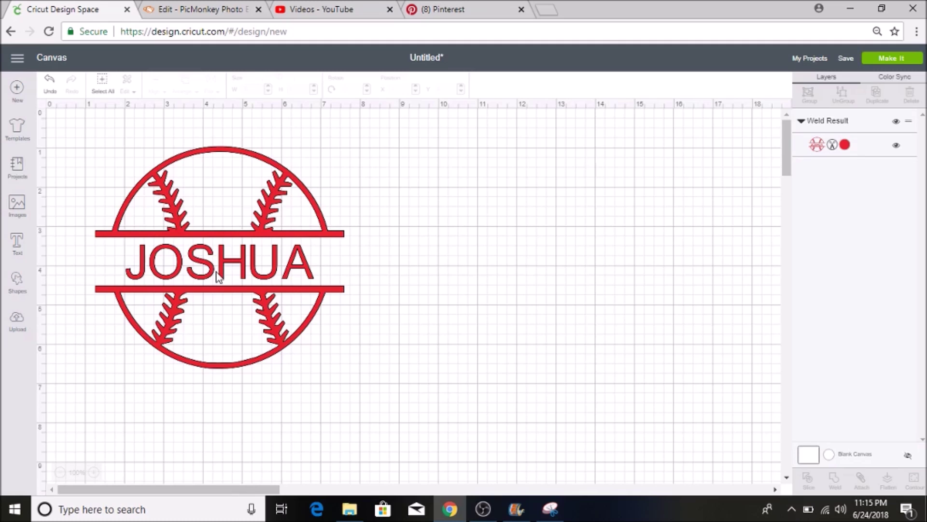
mouse_move(240, 327)
left_mouse_down()
mouse_move(257, 296)
mouse_move(242, 336)
mouse_move(251, 333)
left_mouse_up()
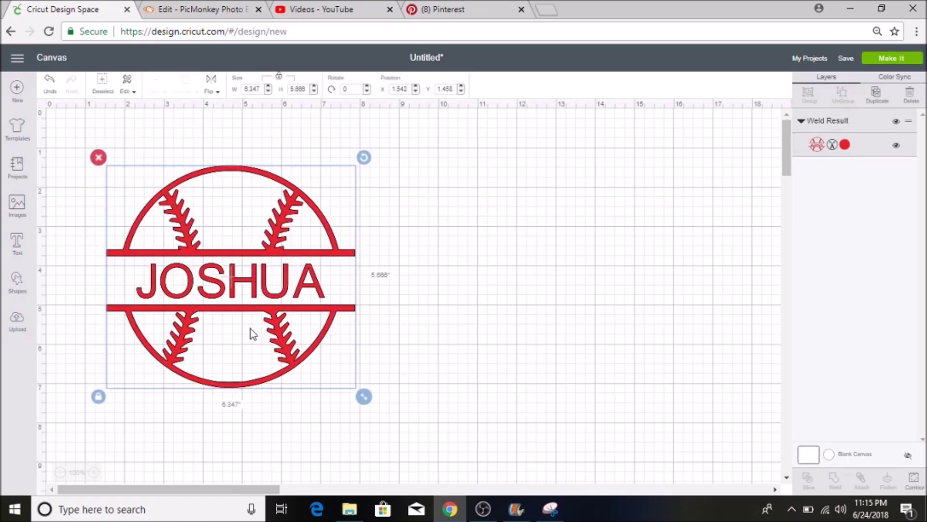
left_click_drag(251, 334, 248, 354)
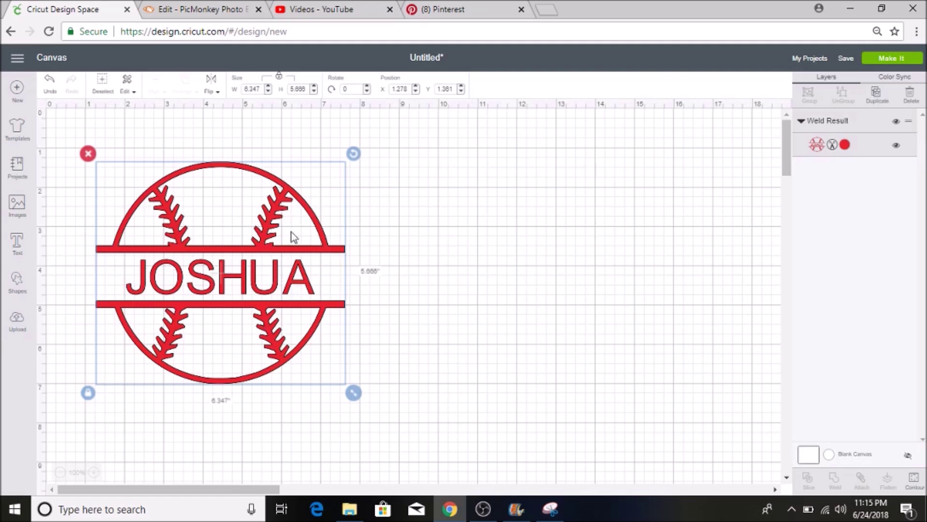
left_click_drag(253, 338, 229, 309)
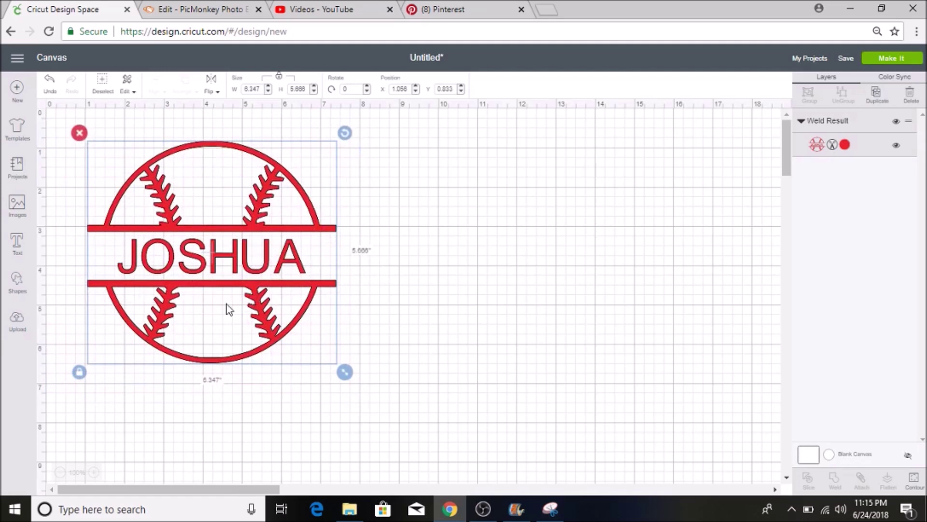